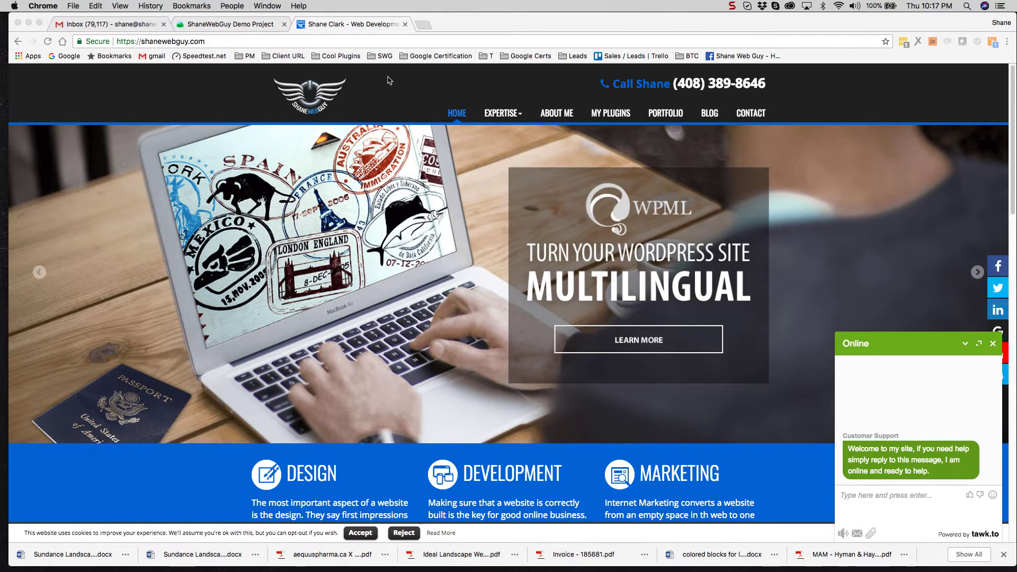
Switch to the Basecamp demo project tab and scroll down to its Text Documents cards.
click(233, 24)
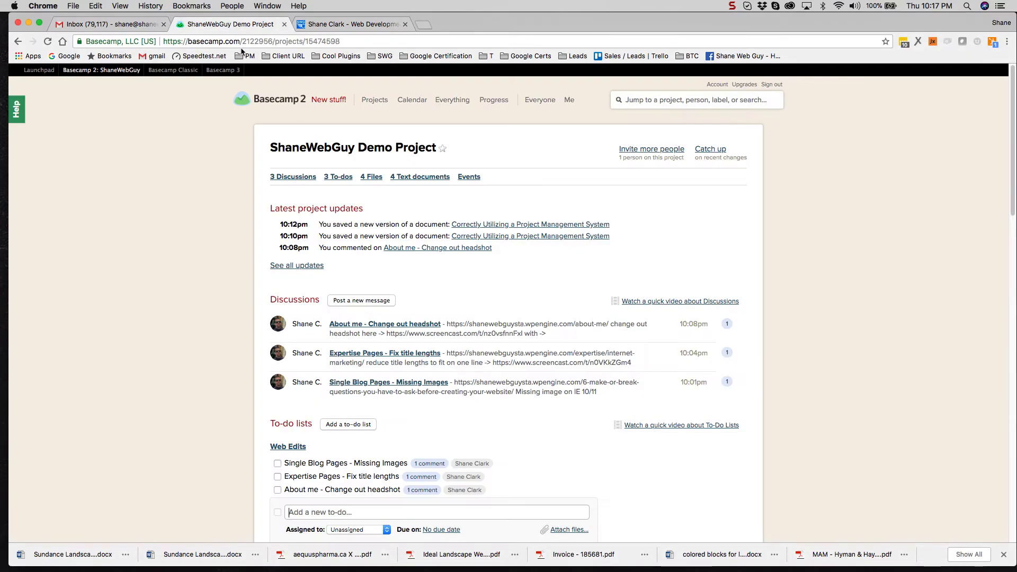
scroll(342, 175, down, 5)
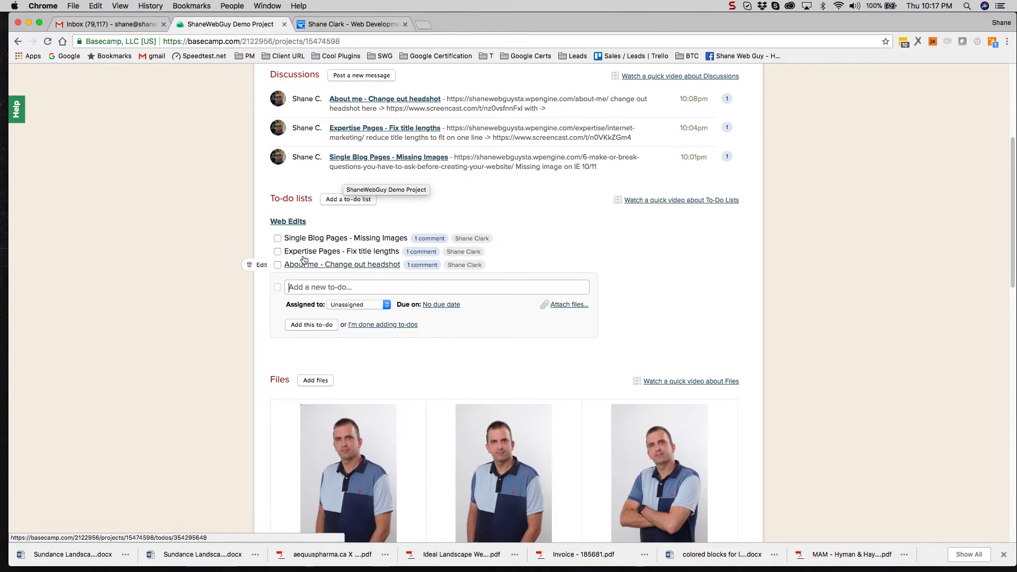
scroll(318, 275, down, 10)
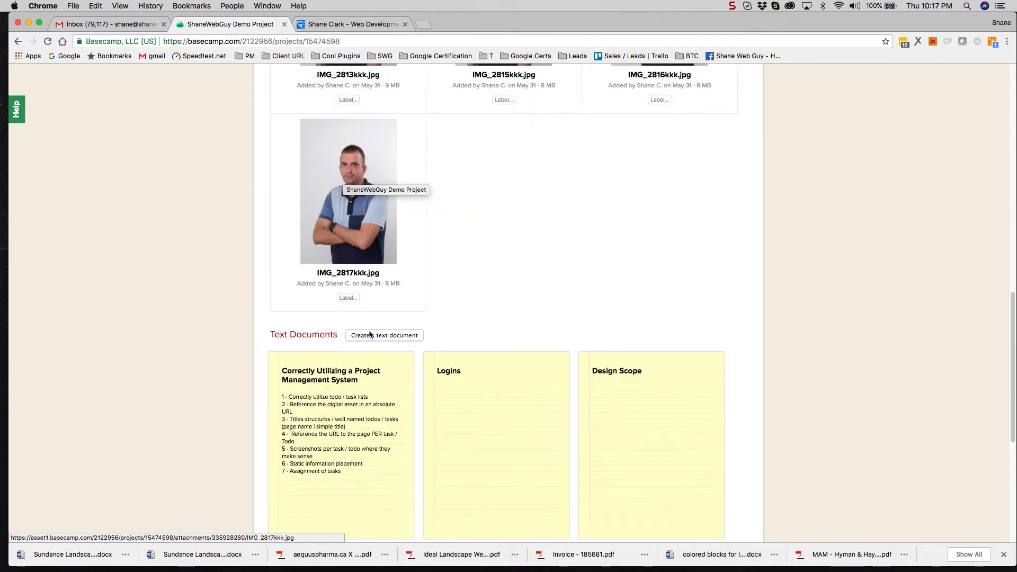
click(380, 415)
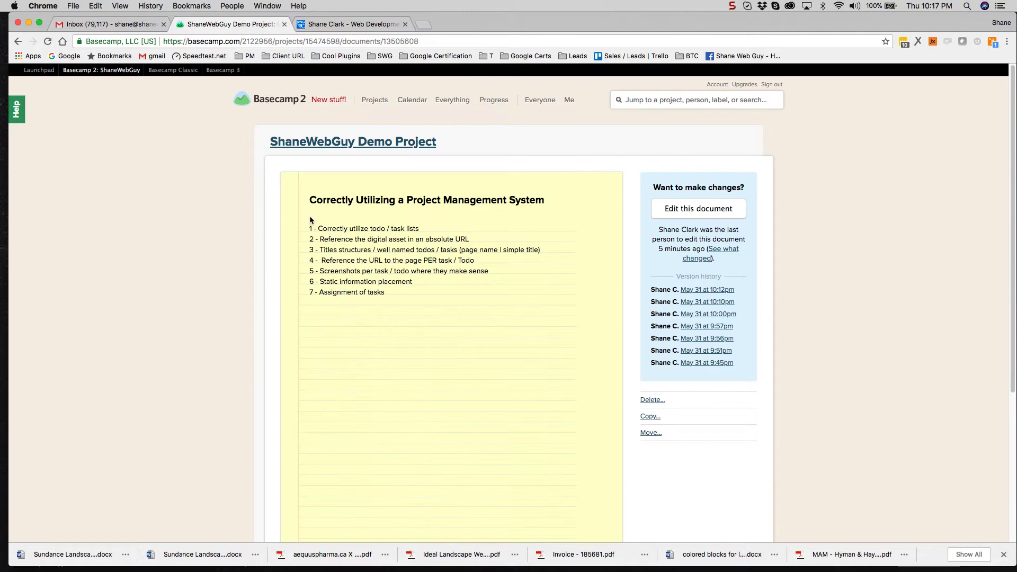
mouse_move(309, 227)
mouse_down()
mouse_move(386, 304)
mouse_move(305, 231)
mouse_up()
click(396, 291)
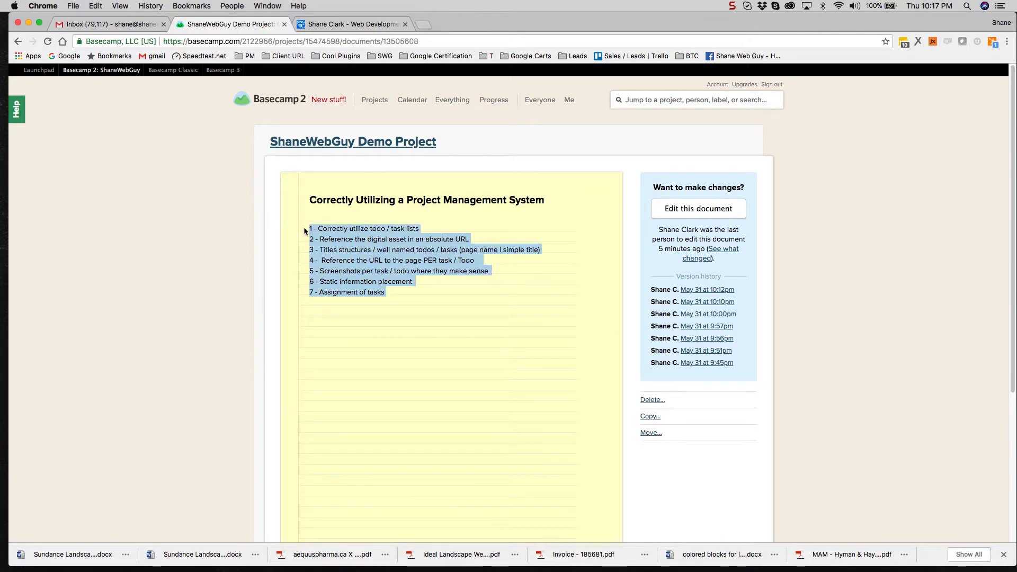
click(387, 230)
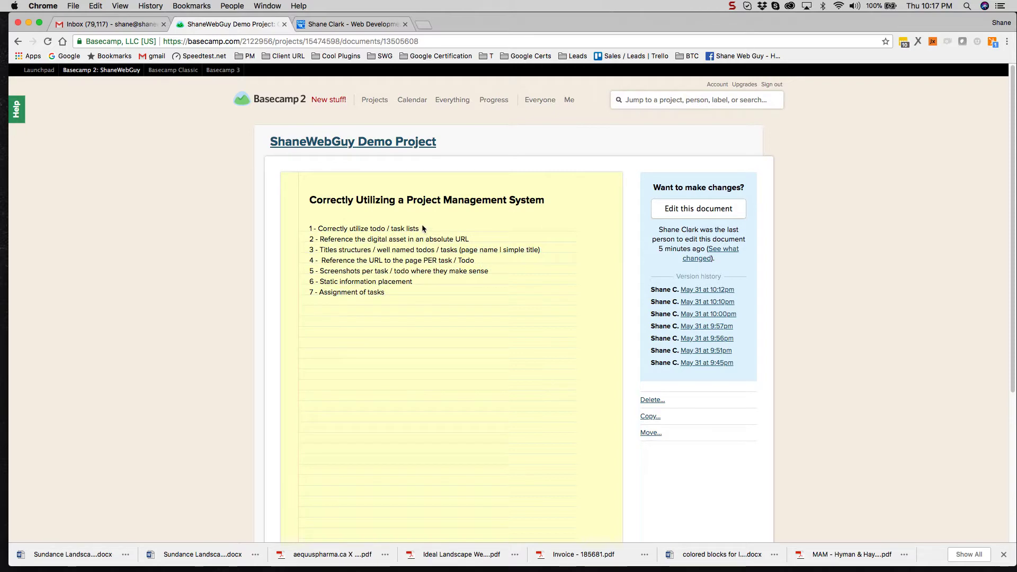
drag(421, 228, 308, 229)
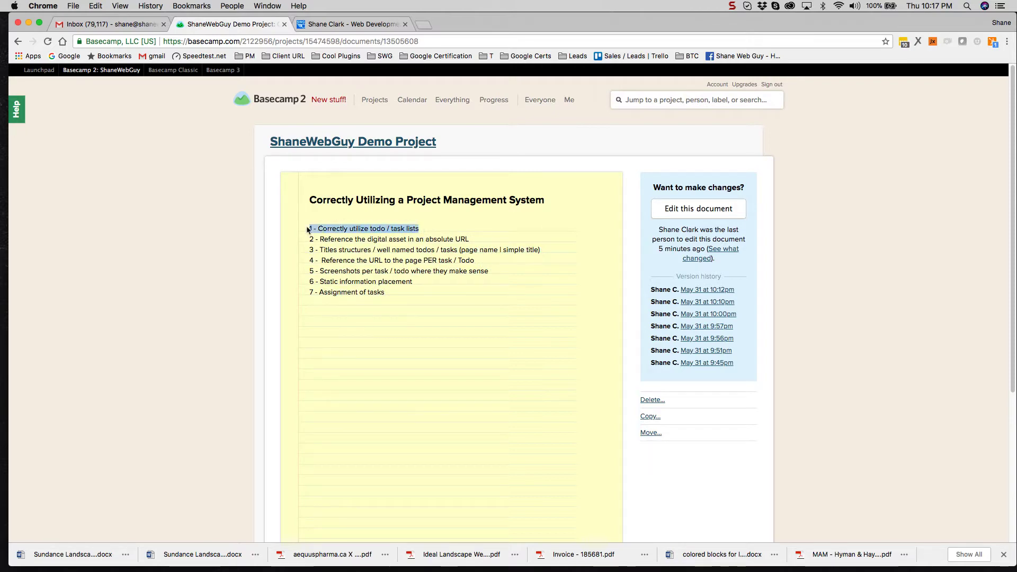
click(329, 143)
Add a to-do list titled 'List 1' above Web Edits and save it to start adding to-dos.
scroll(341, 210, up, 10)
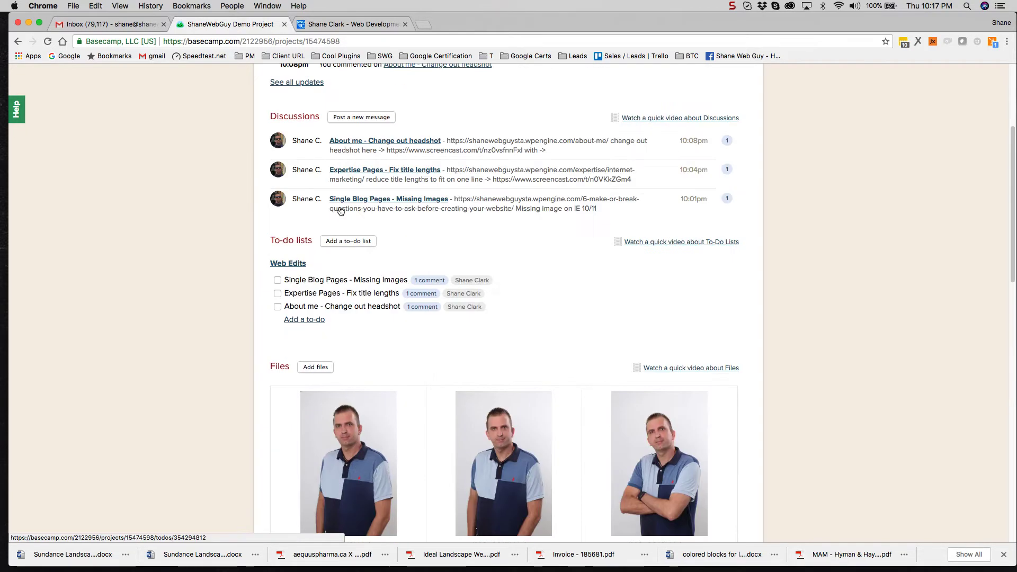
click(347, 245)
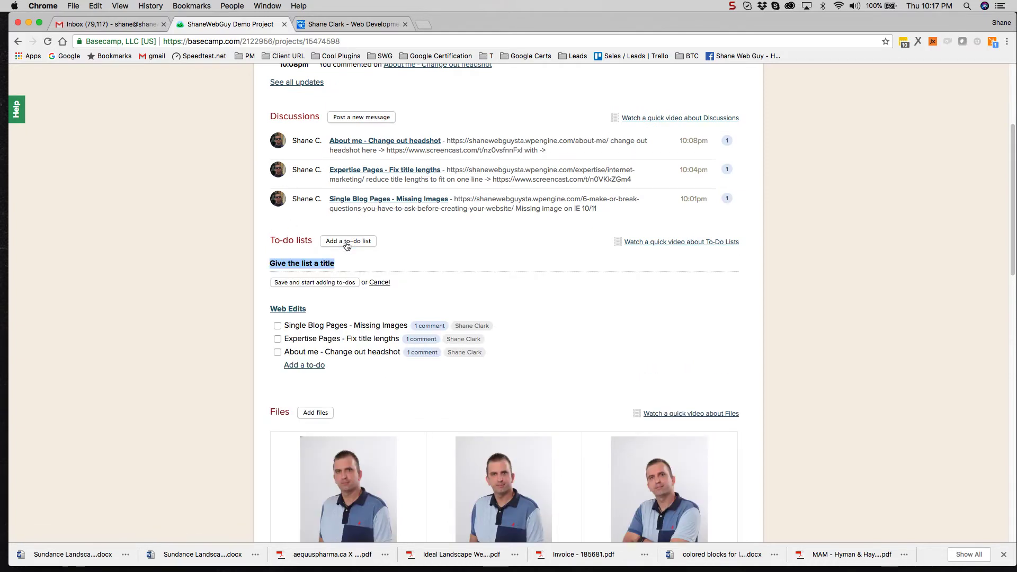
text(List 1)
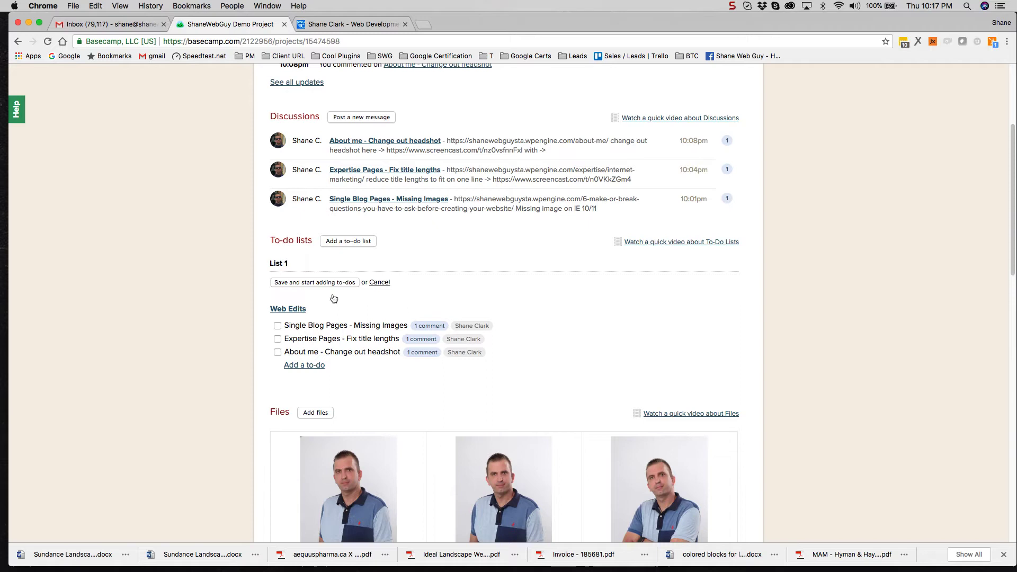
click(327, 284)
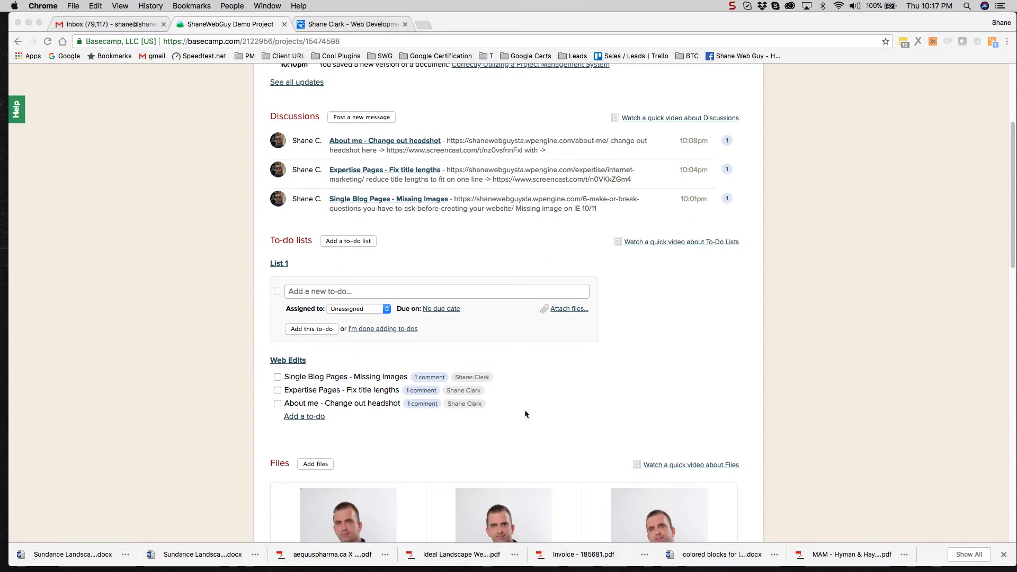
Highlight the Web Edits list and its to-dos, then clear the highlight.
drag(526, 413, 285, 360)
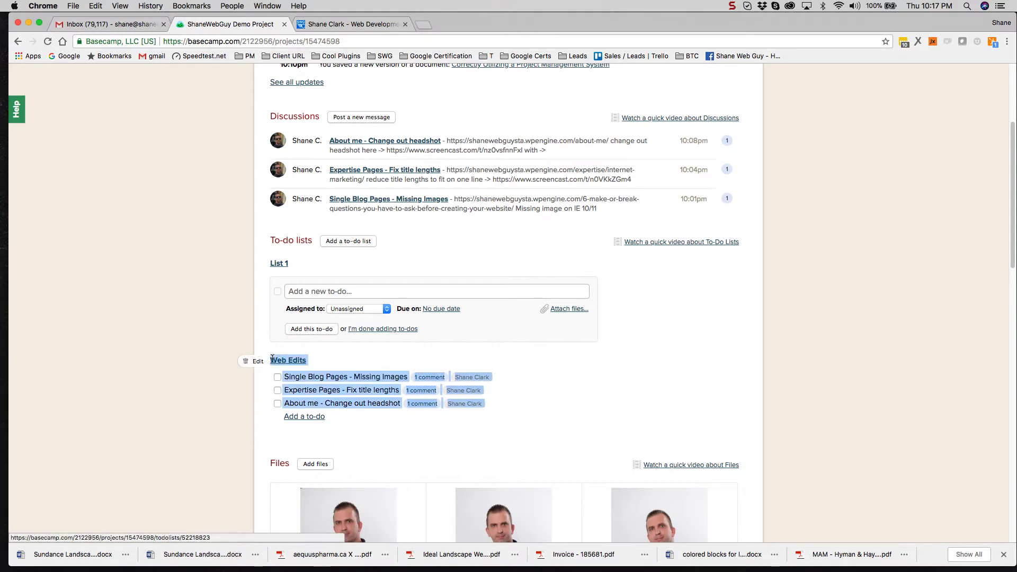
click(506, 407)
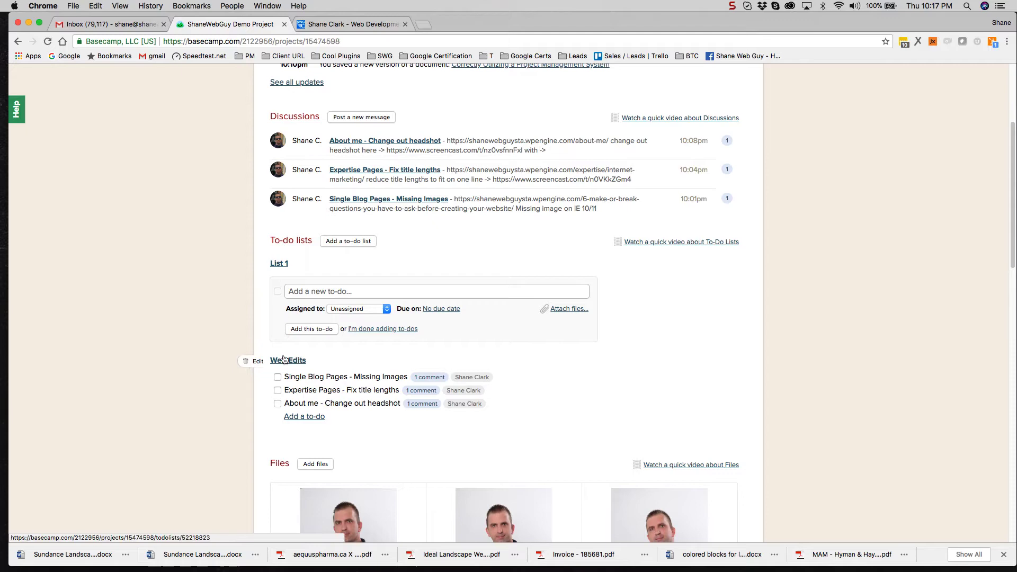
scroll(293, 350, down, 4)
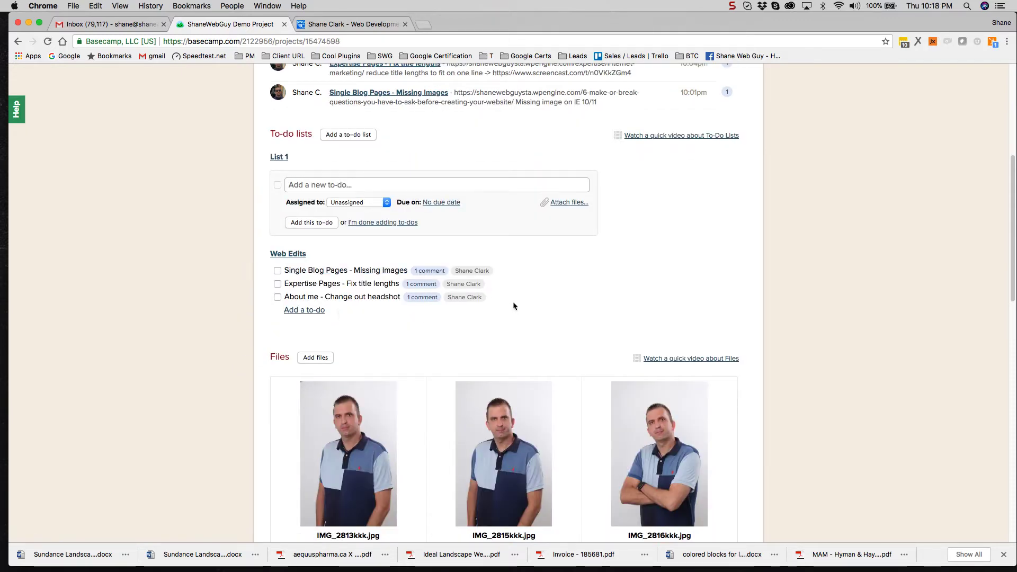
drag(513, 304, 260, 257)
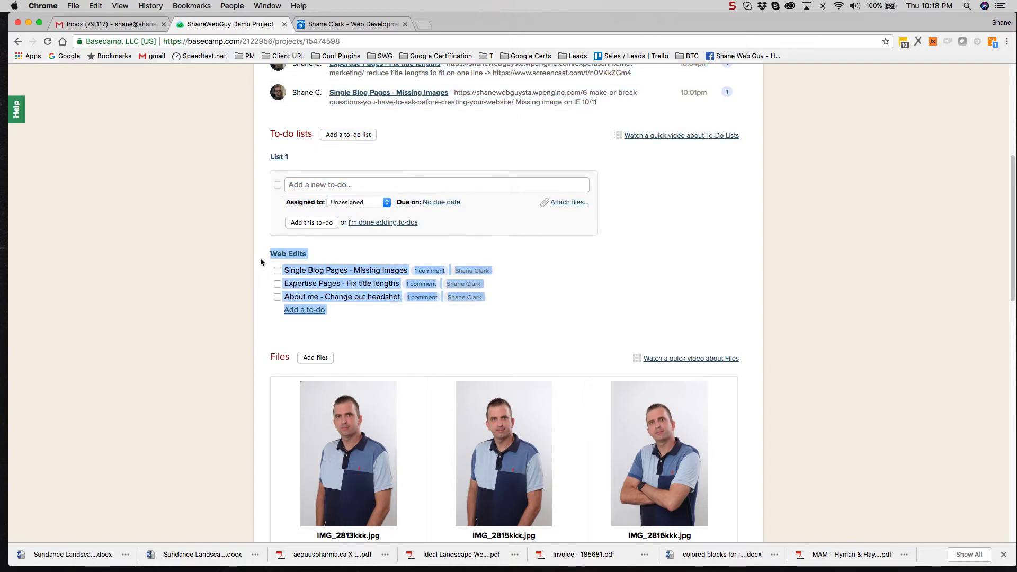
click(528, 313)
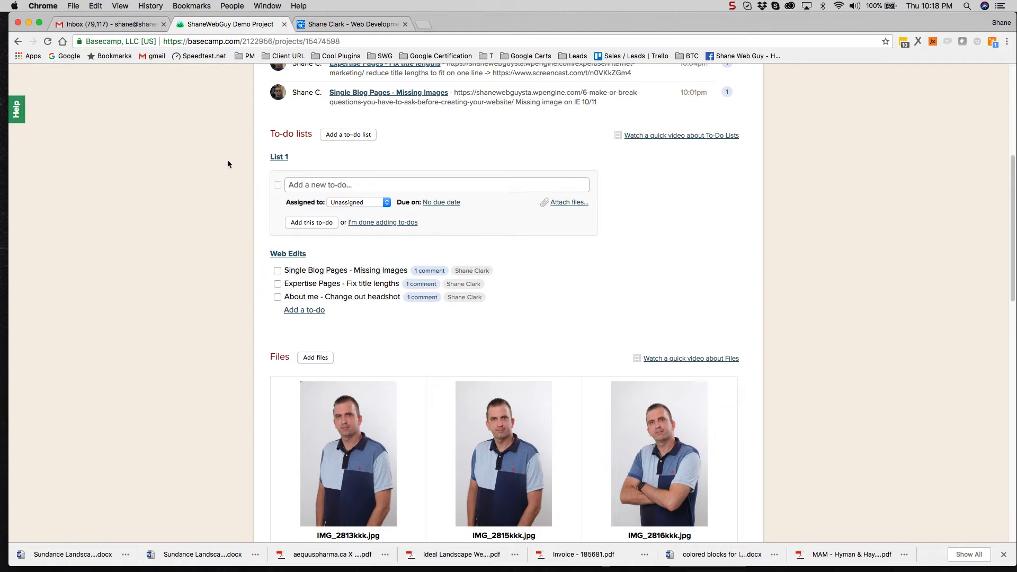
Remove List 1 with its trash icon and confirm the deletion with OK.
mouse_move(255, 156)
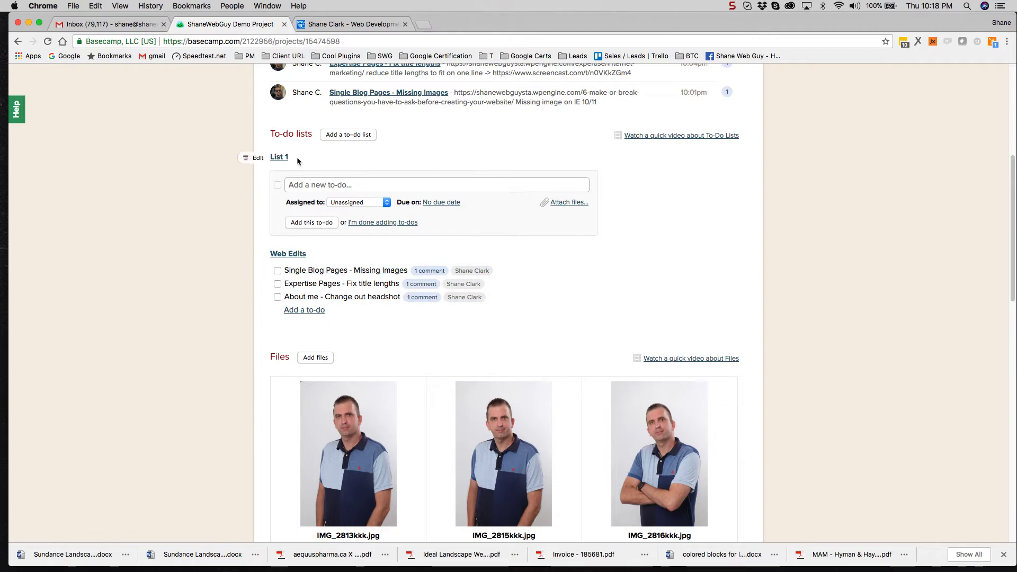
click(245, 157)
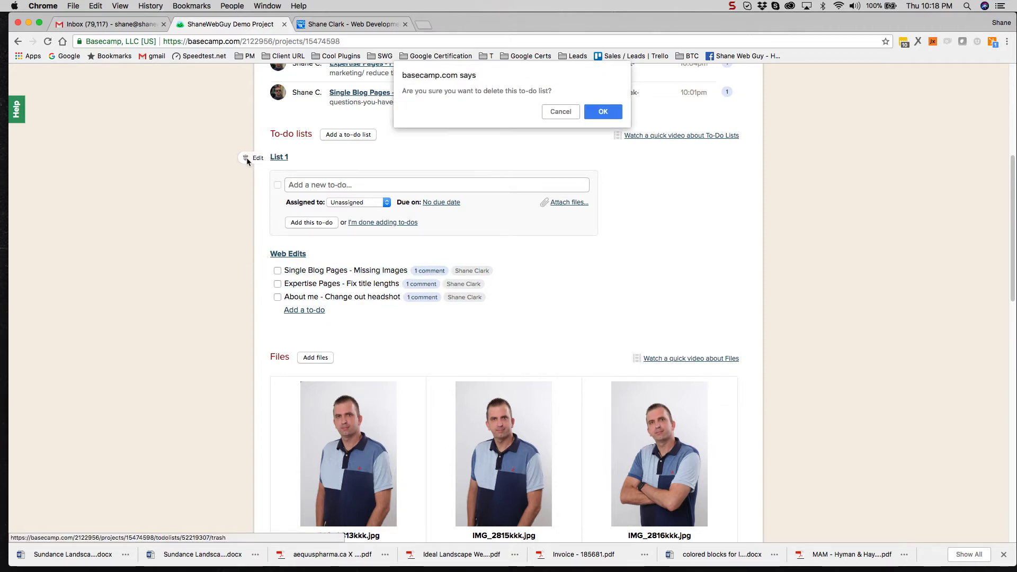
click(618, 112)
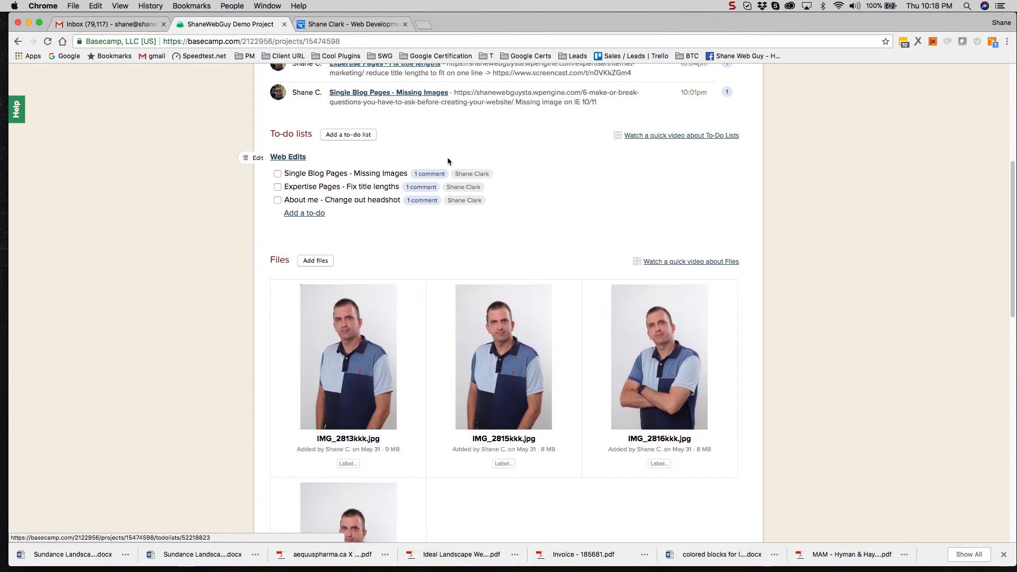
scroll(608, 338, down, 3)
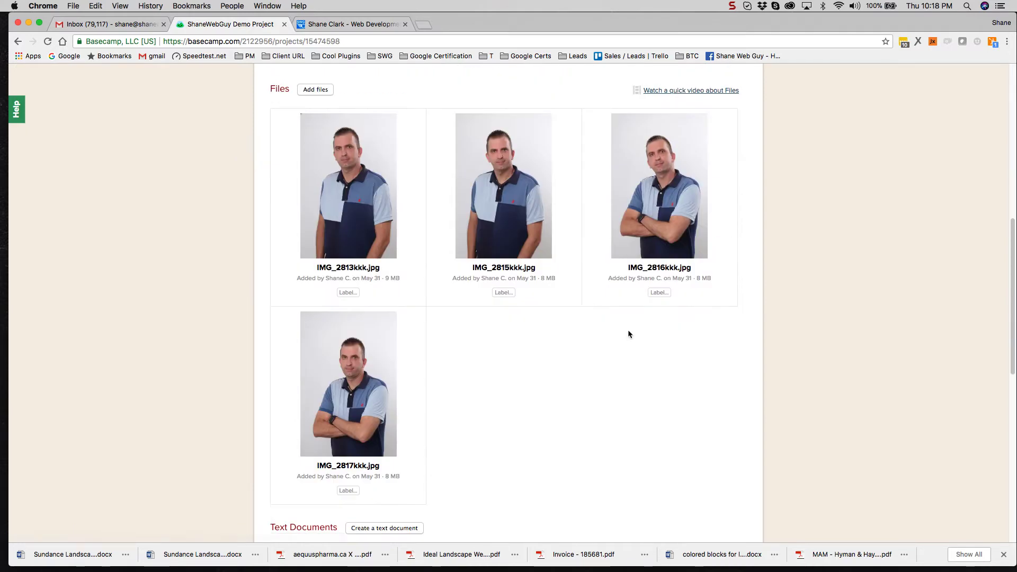
scroll(629, 334, down, 7)
click(312, 314)
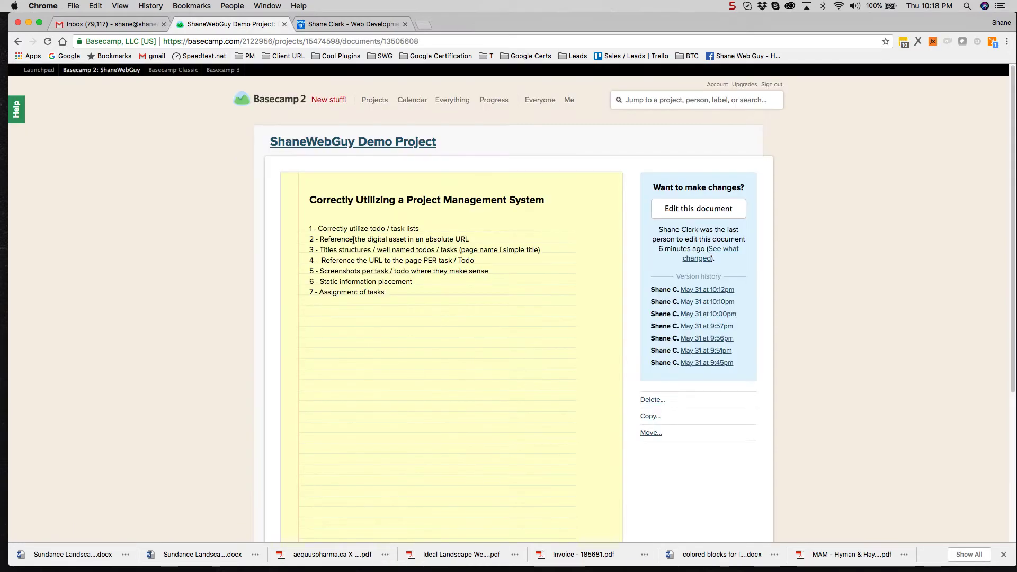
drag(318, 239, 473, 239)
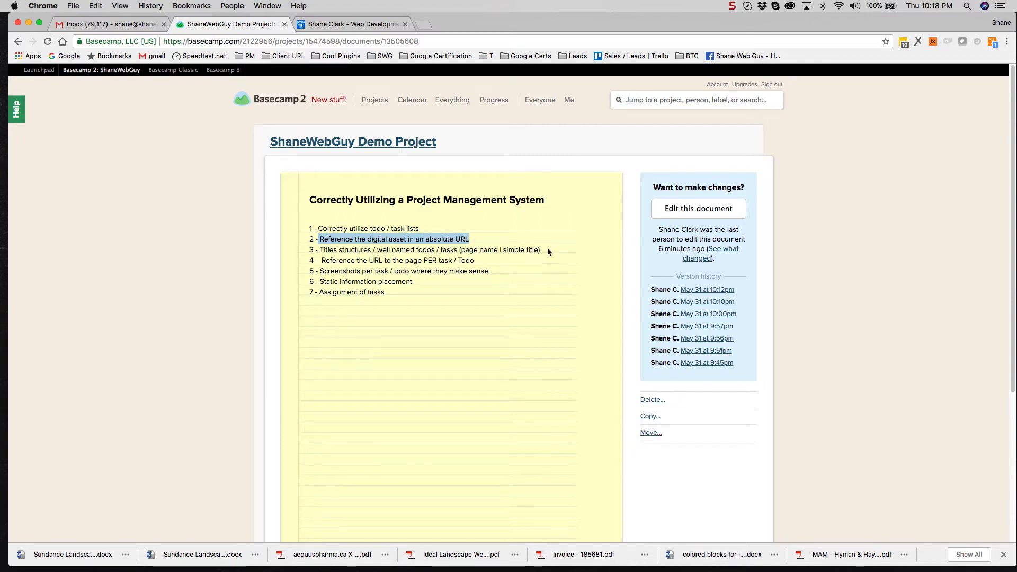
drag(548, 251, 300, 239)
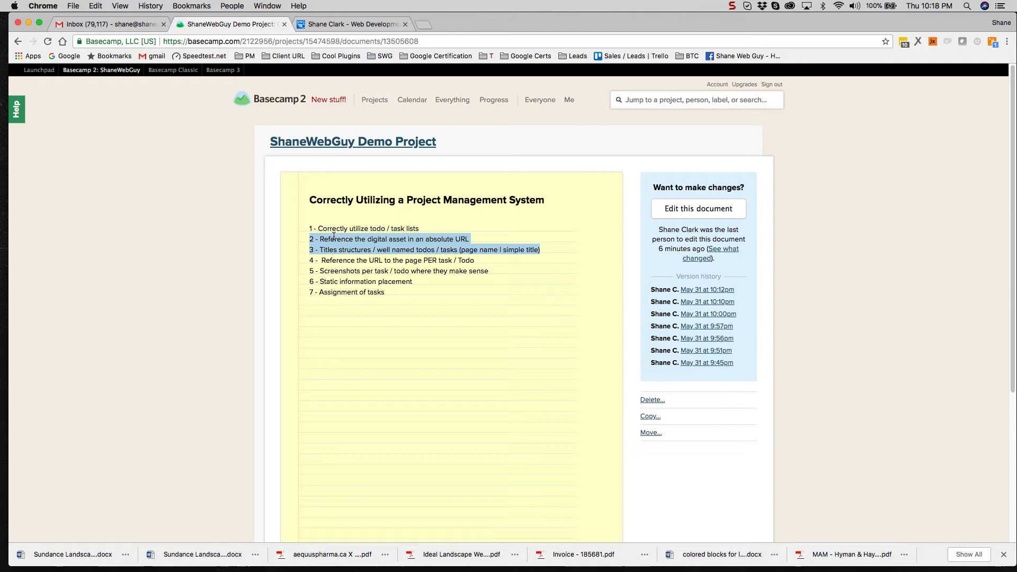
click(342, 143)
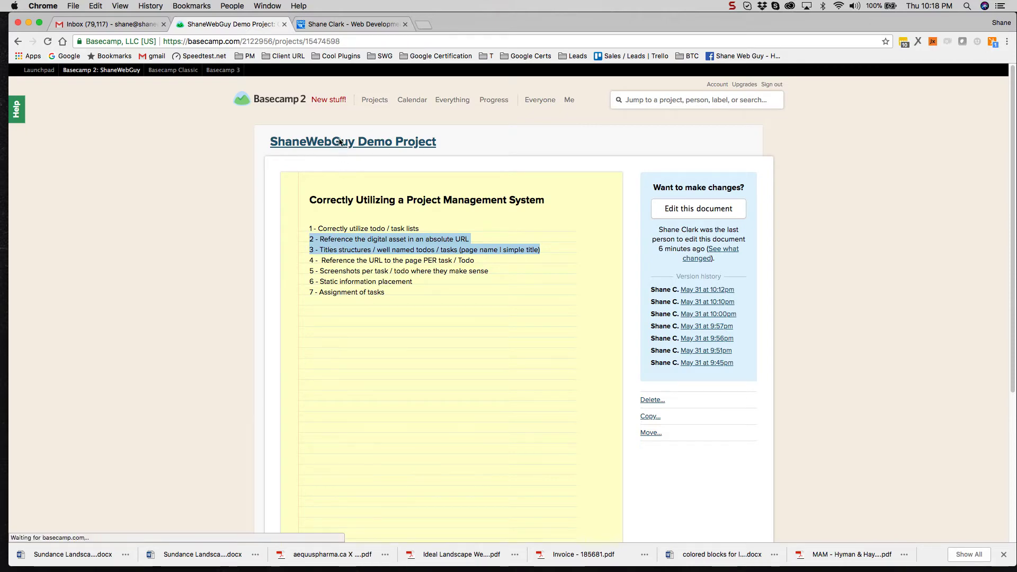
scroll(355, 223, up, 6)
Open the 'About me - Change out headshot' to-do.
scroll(355, 223, up, 6)
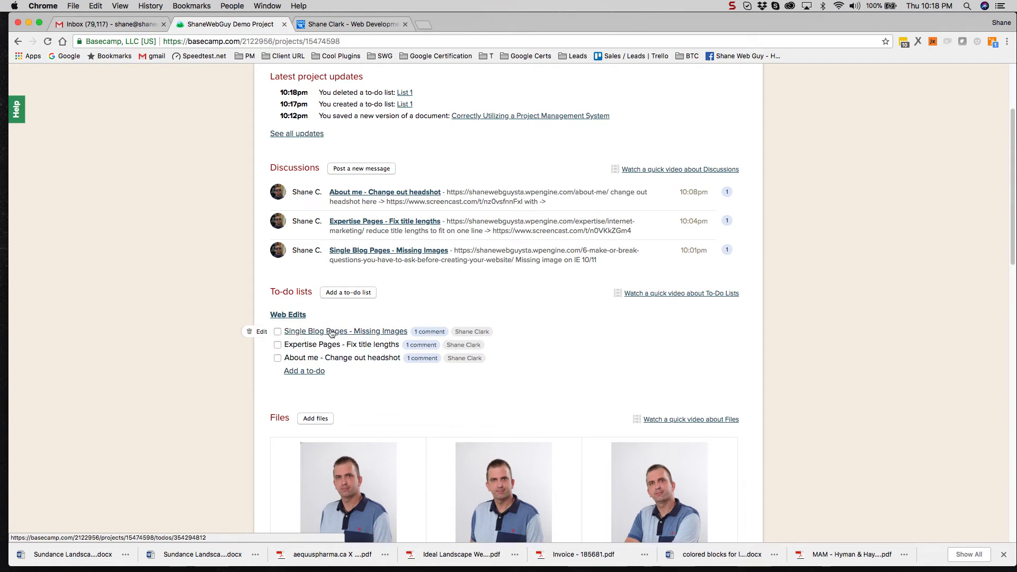
click(330, 359)
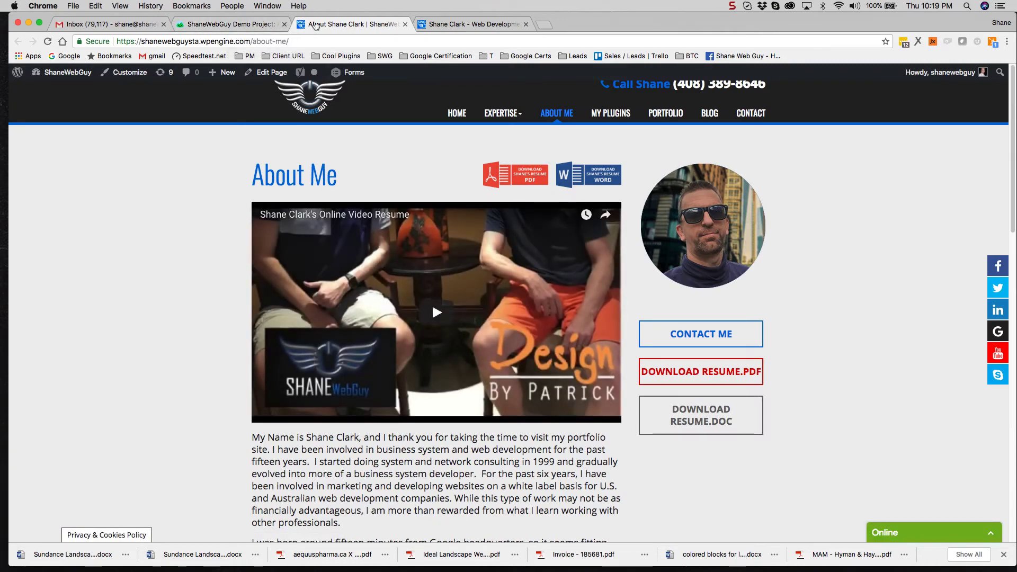
View the linked headshot screenshot on Screencast.com, then go back to the About me to-do.
click(270, 24)
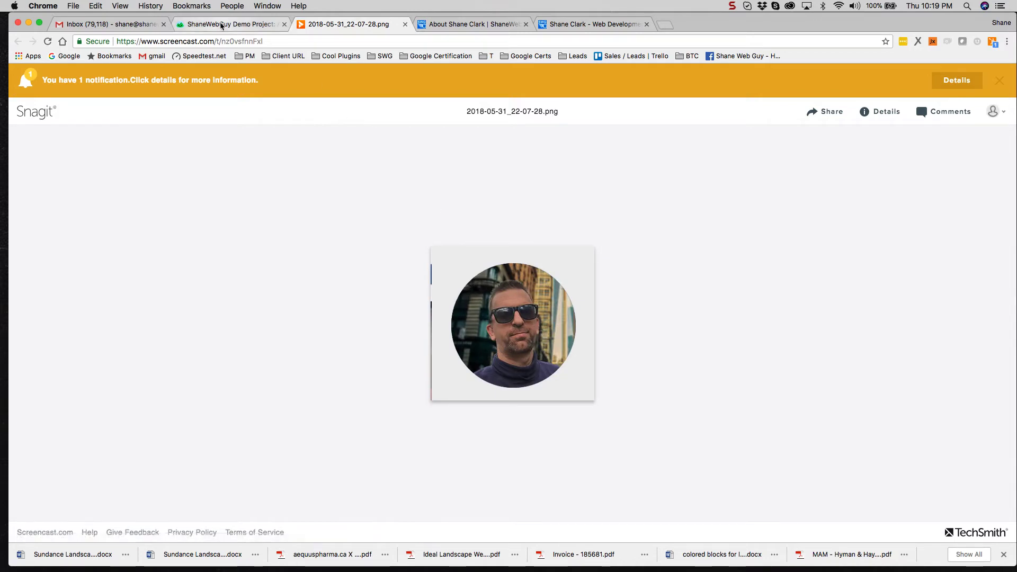
click(228, 24)
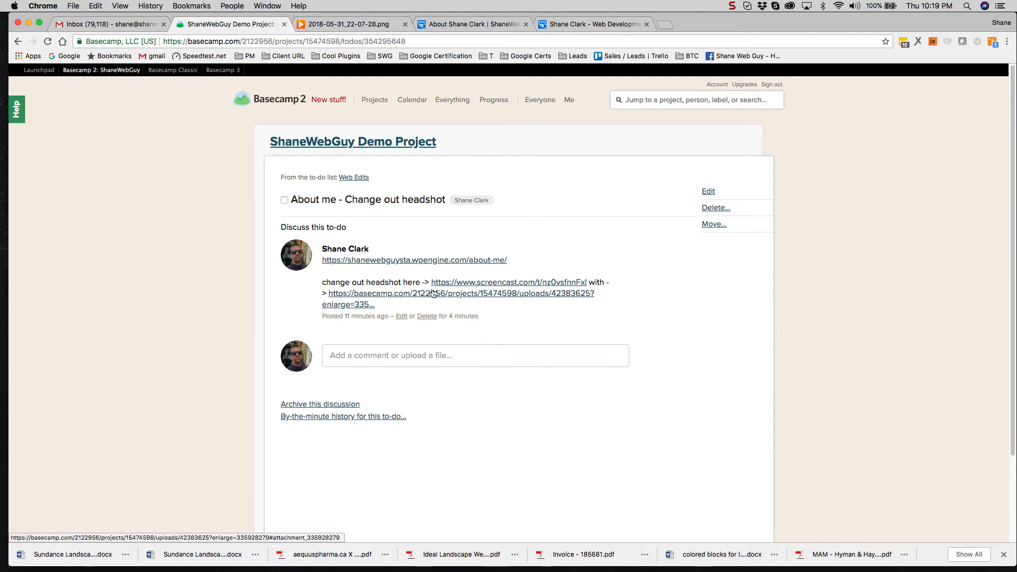
Enlarge IMG_2813kkk.jpg from the project's Files, copy its web address, and close the preview.
click(347, 144)
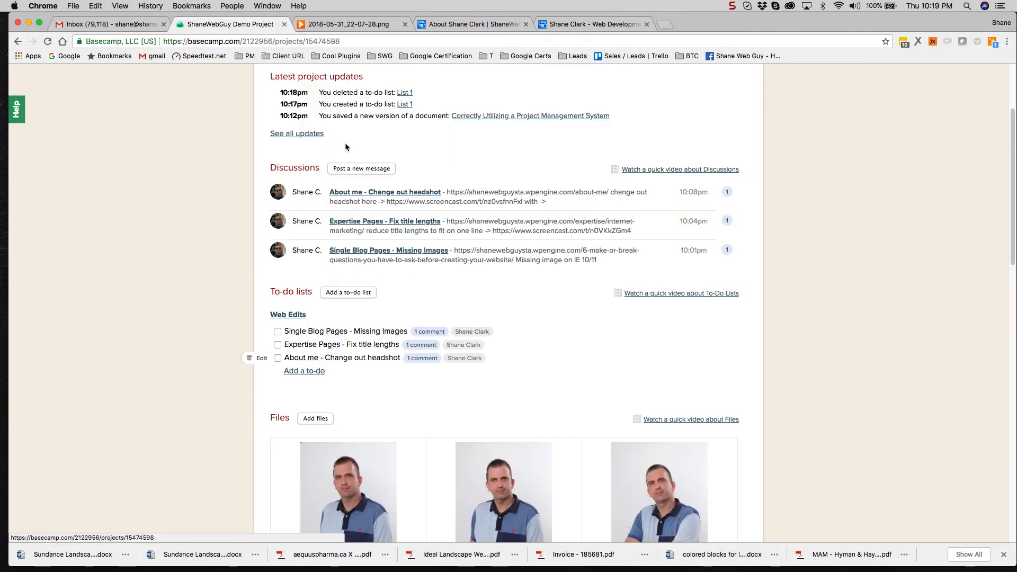
scroll(383, 193, down, 5)
scroll(383, 192, down, 2)
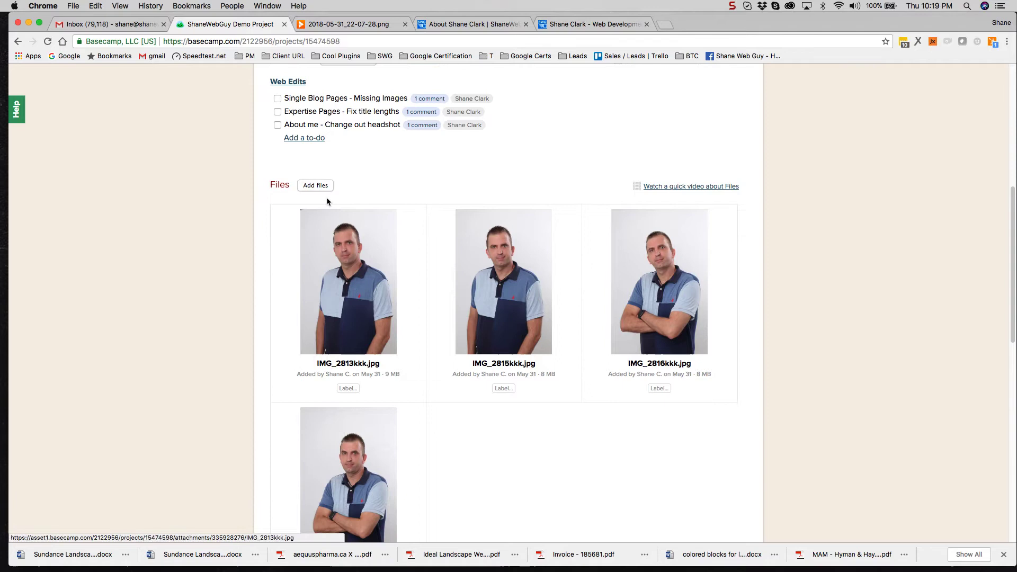
click(349, 268)
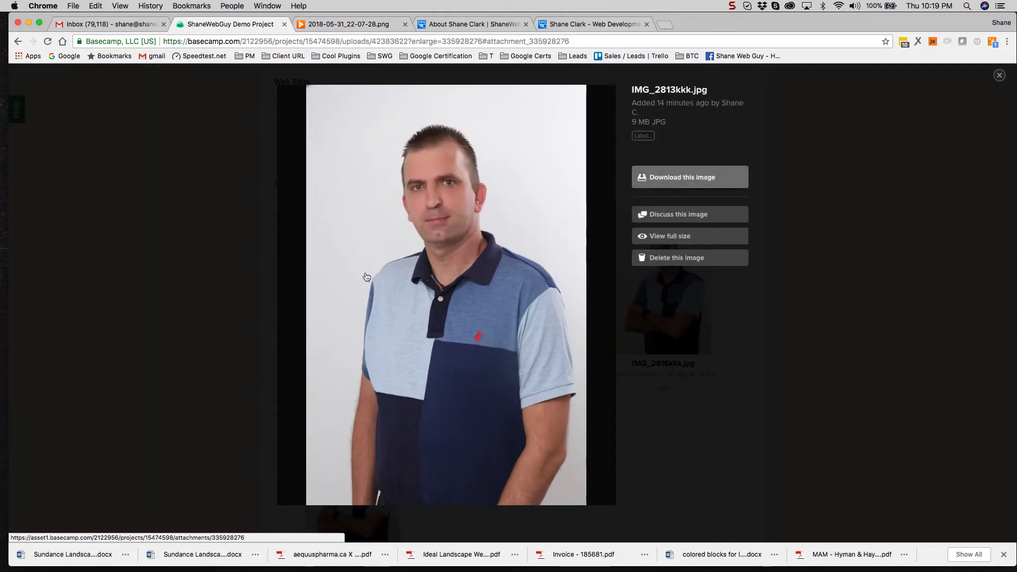
click(161, 42)
key(super+c)
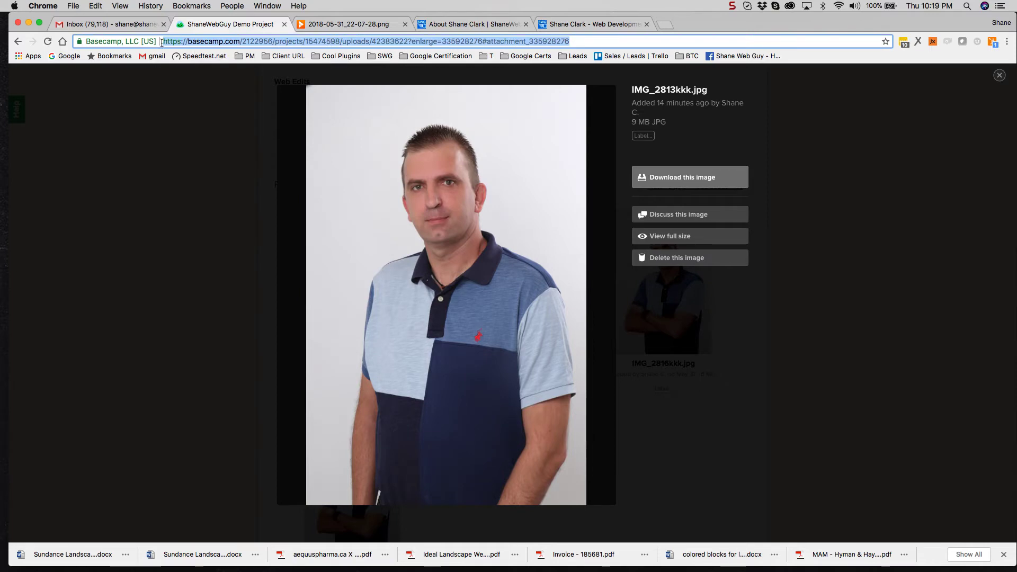
right_click(239, 42)
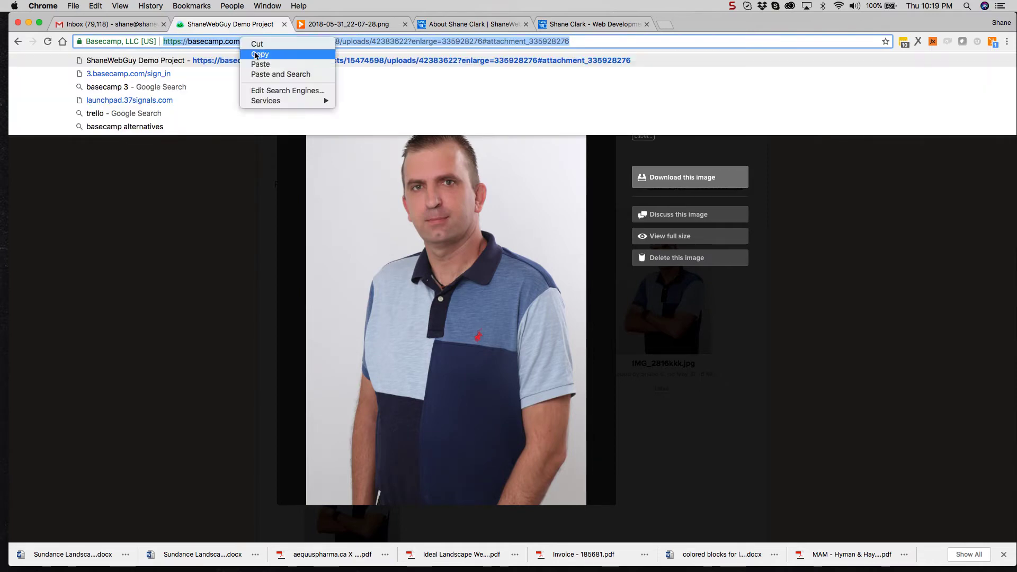
click(253, 55)
click(195, 217)
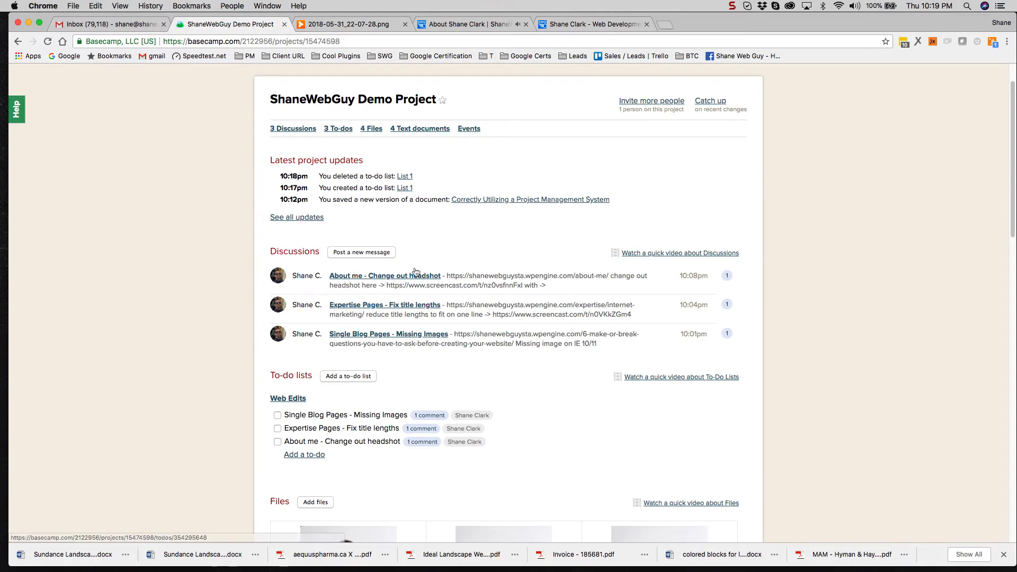
Draft a comment on the About me to-do reading 'this ->' followed by the pasted image link.
click(369, 276)
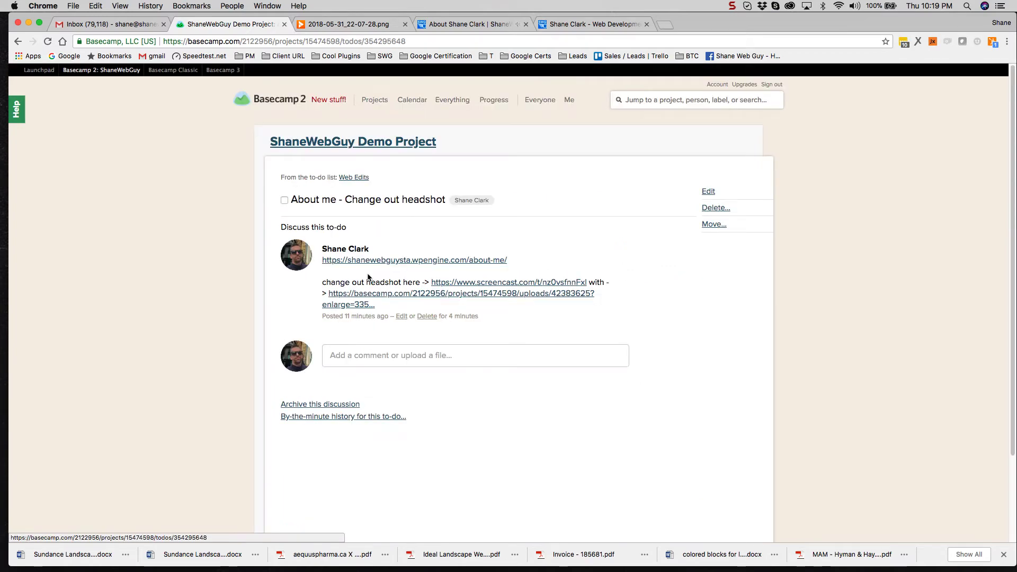
click(437, 355)
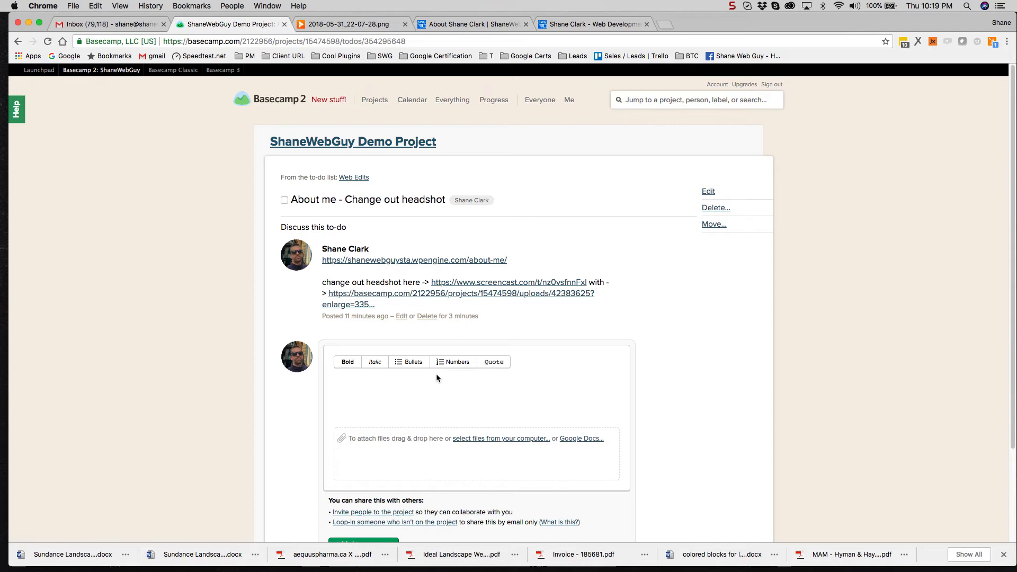
text(this ->)
key(super+v)
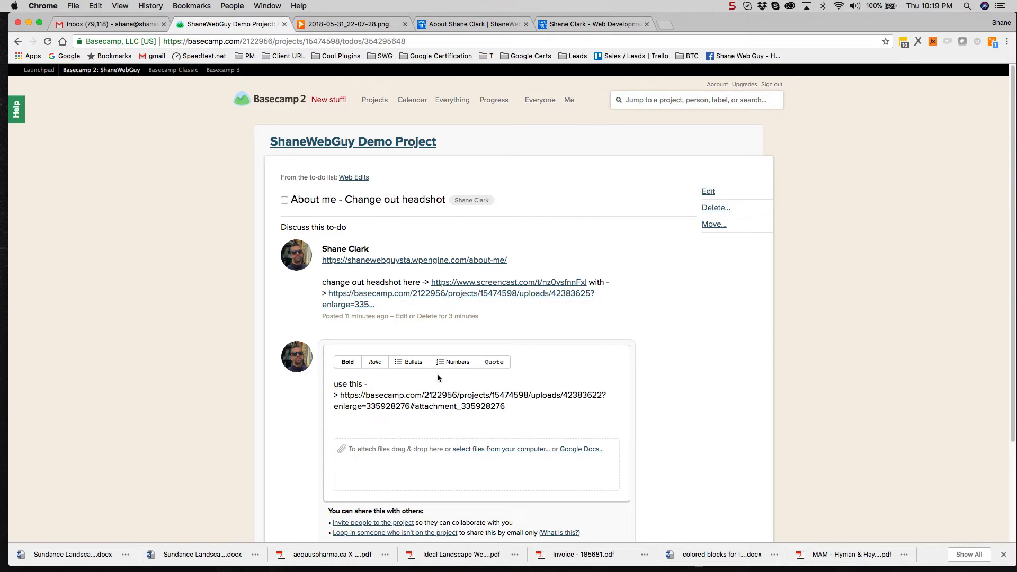
Cut away the draft comment text and highlight the start of the existing comment.
drag(514, 406, 323, 379)
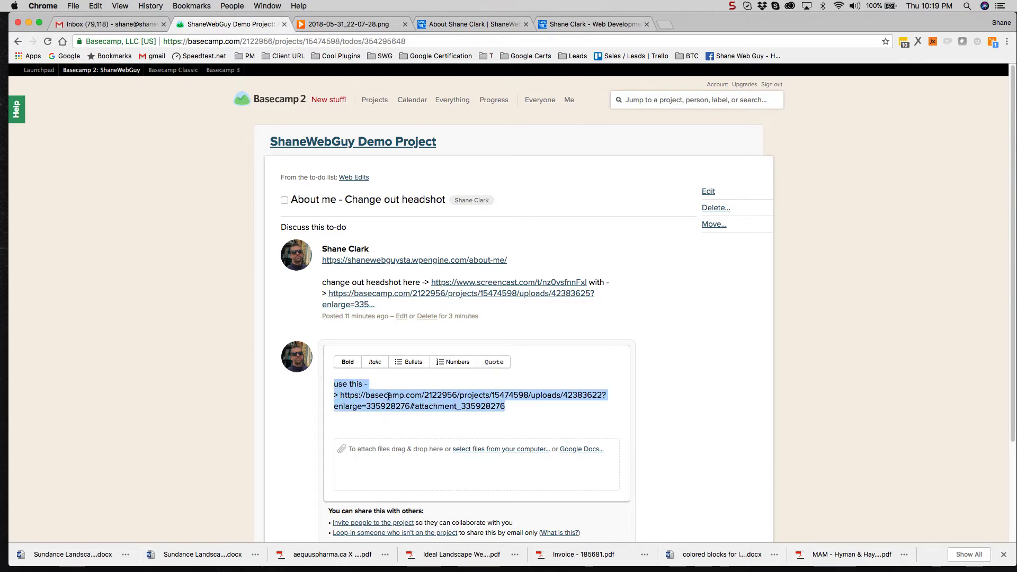
key(super+x)
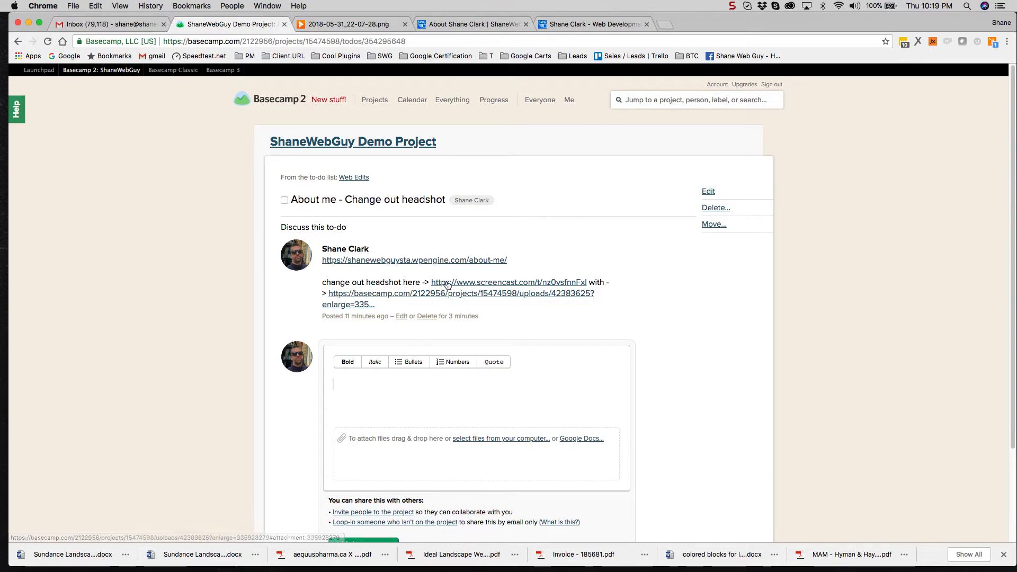
drag(321, 282, 412, 279)
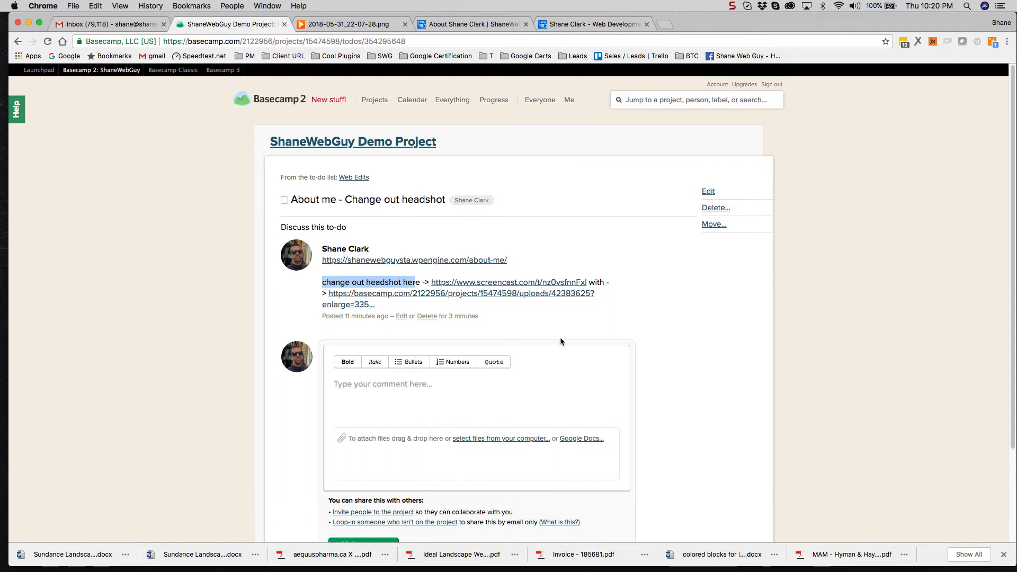
Open the Correctly Utilizing a Project Management System document from the project's Text Documents.
click(326, 139)
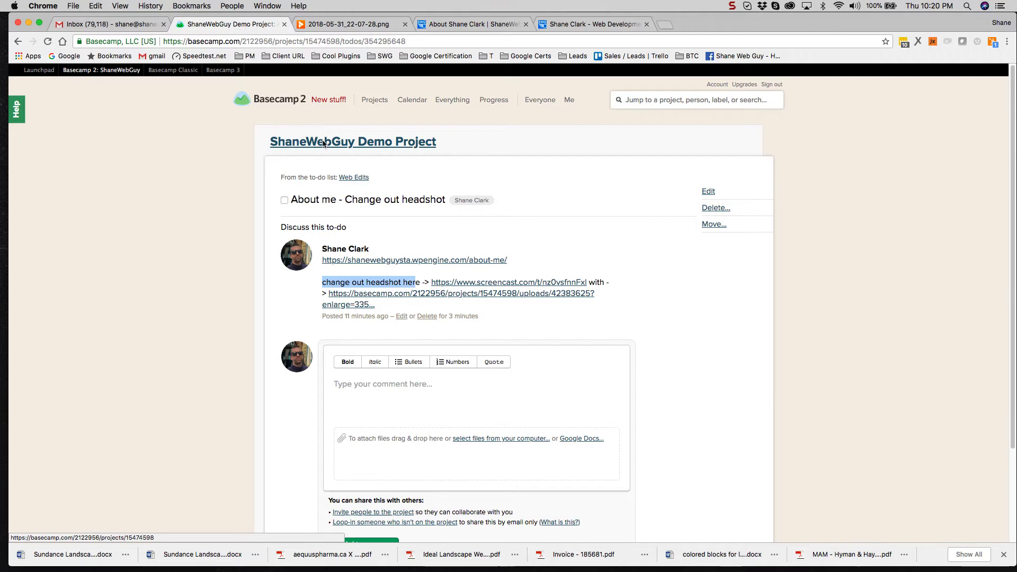
scroll(322, 140, down, 5)
scroll(322, 143, down, 10)
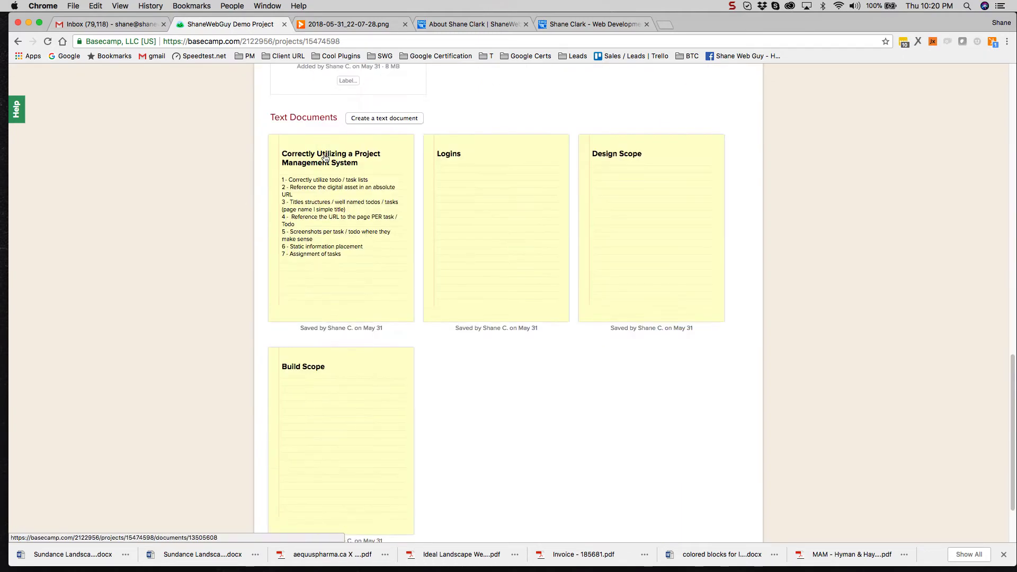
click(312, 206)
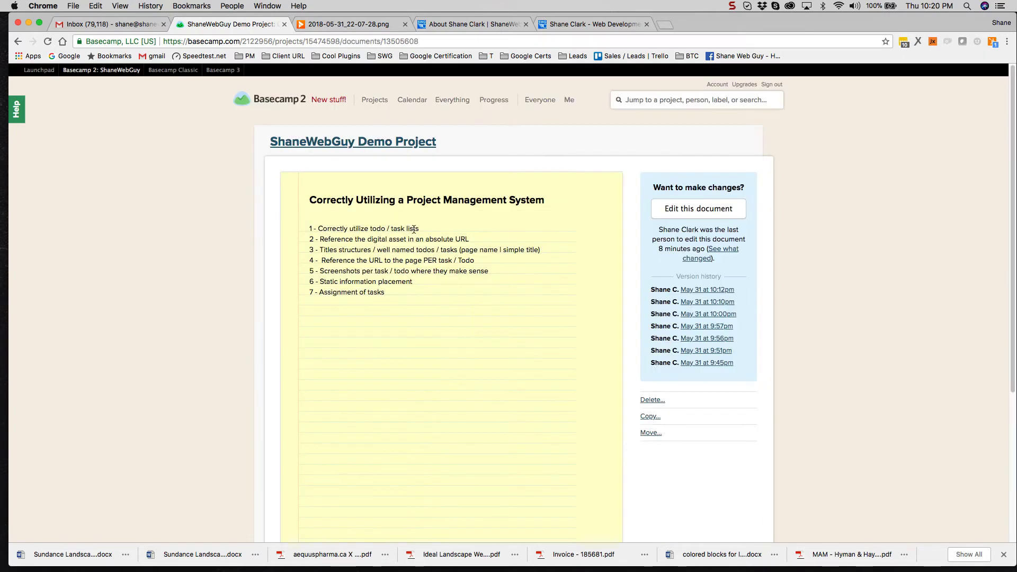
Highlight rules 1–3 (to-do lists, absolute URLs, well-named titles), then return to the project overview.
drag(417, 229, 323, 227)
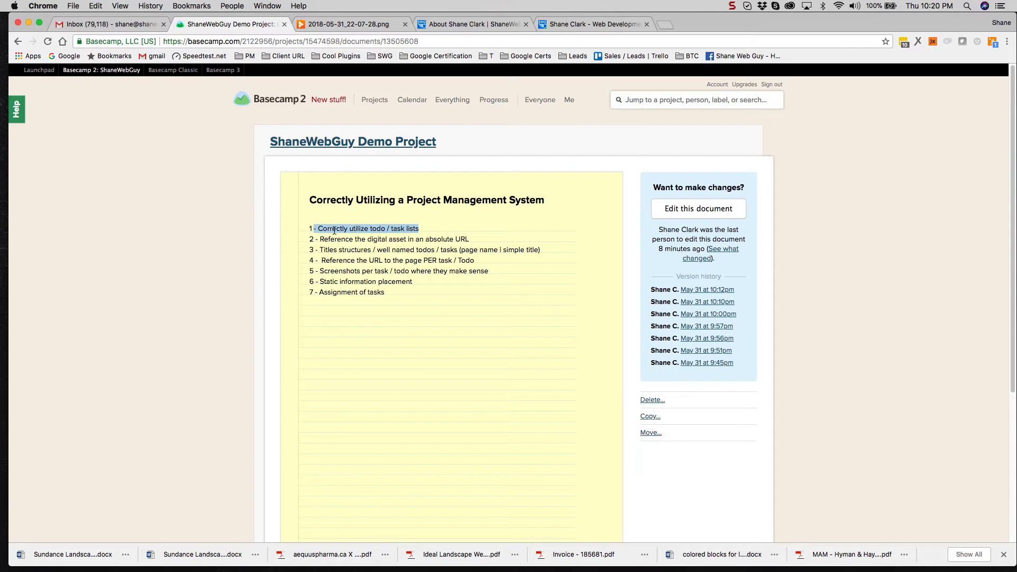
drag(469, 239, 309, 241)
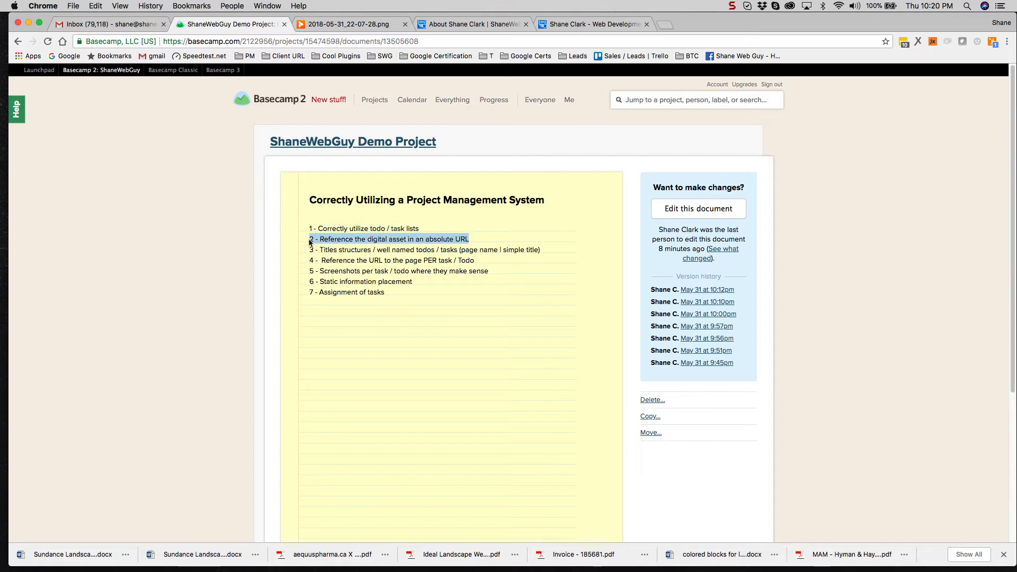
drag(556, 248, 301, 249)
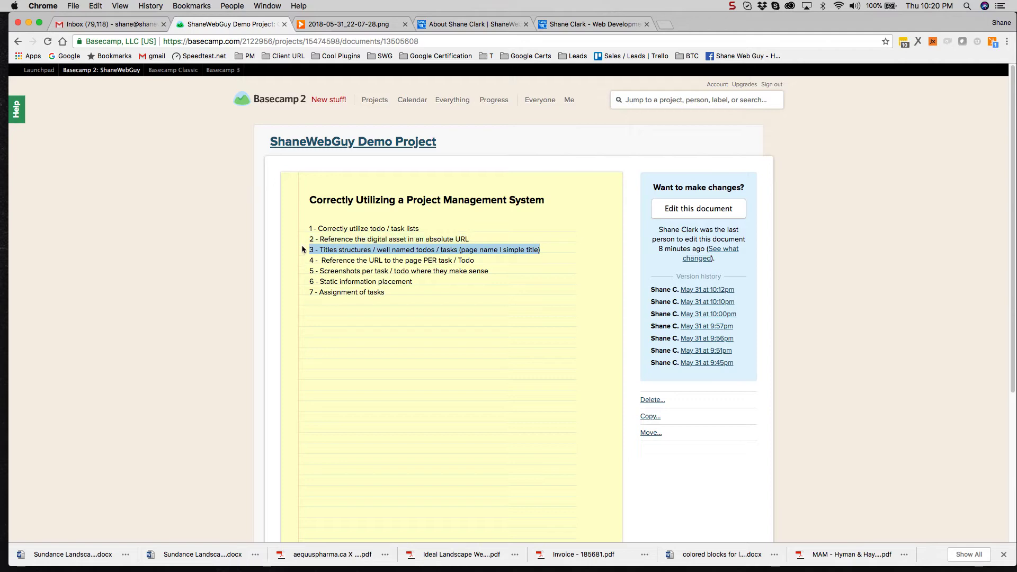
click(334, 144)
scroll(347, 171, up, 15)
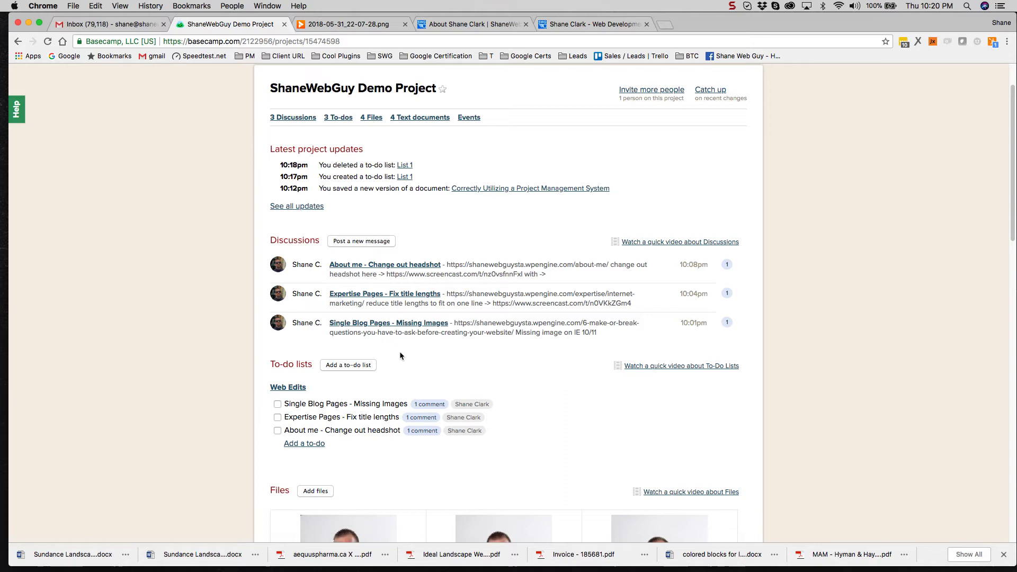
Open the Single Blog Pages - Missing Images to-do and trim its blog URL to the site's home page.
click(356, 405)
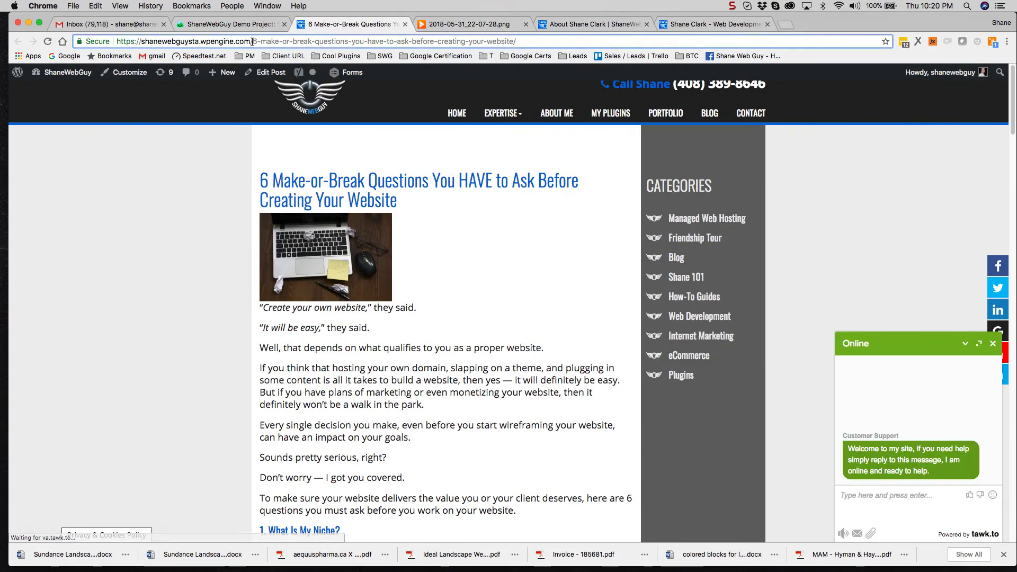
drag(252, 41, 527, 42)
key(BackSpace)
key(Return)
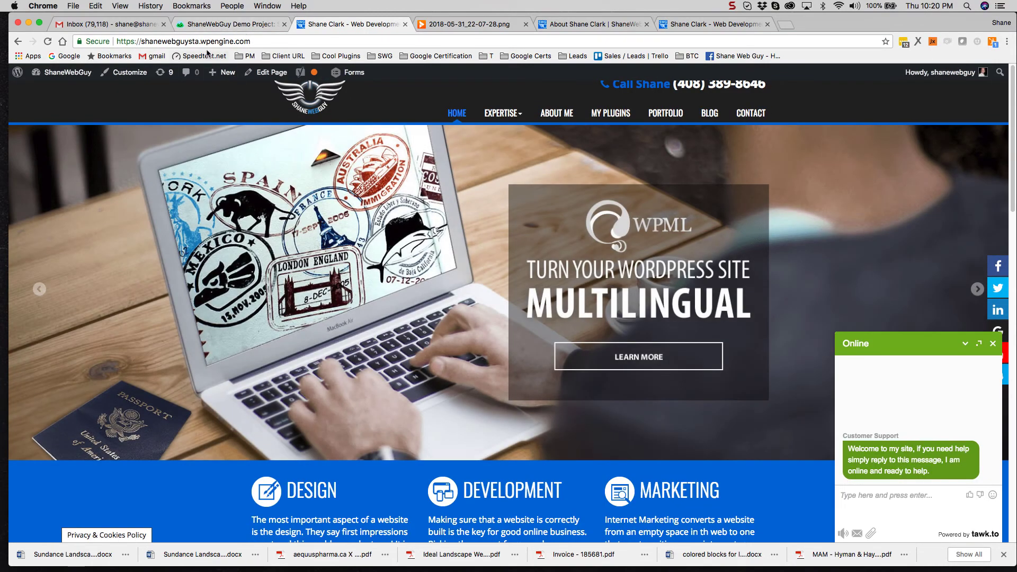
Copy the home page web address and return to the Basecamp project tab.
click(204, 41)
right_click(204, 41)
click(224, 53)
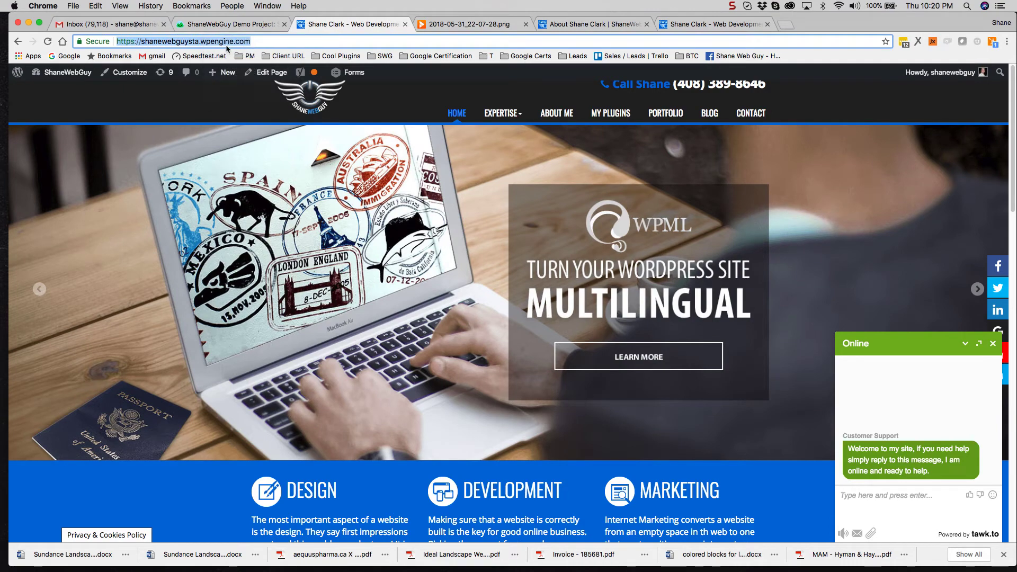
click(231, 24)
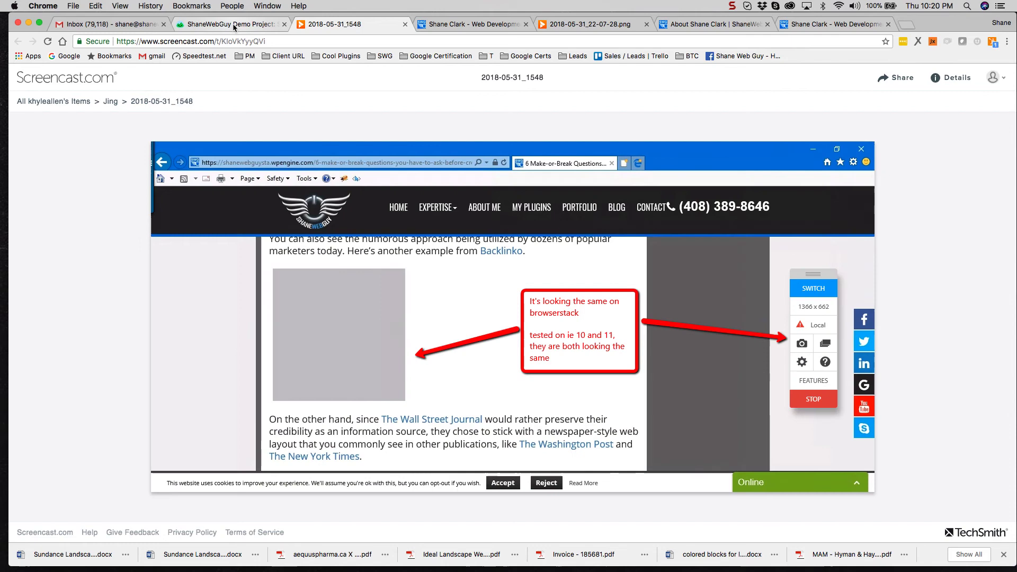
key(ctrl+shift+Tab)
Reopen the Correctly Utilizing a Project Management System document from the project overview.
click(276, 143)
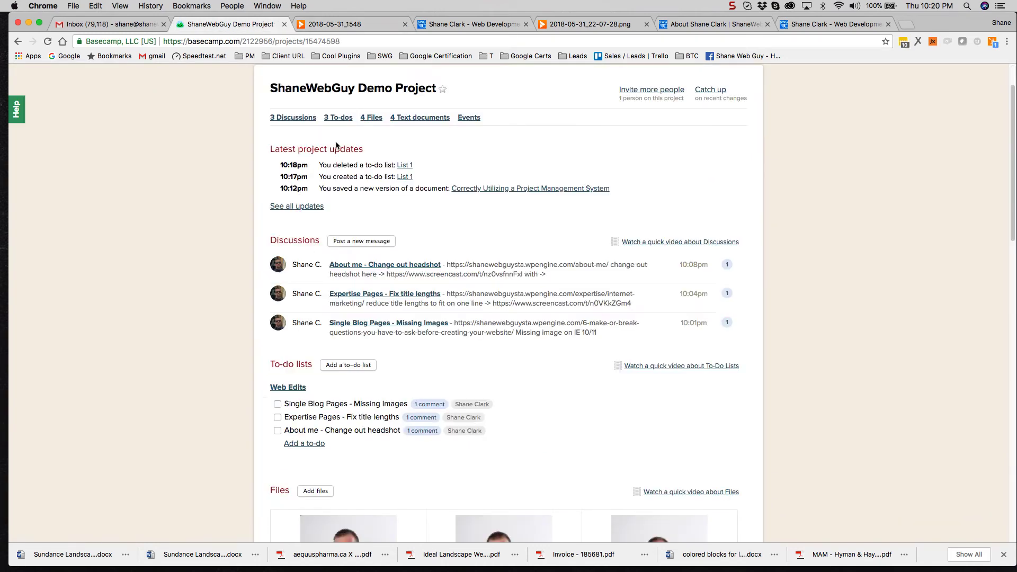
scroll(343, 196, down, 15)
scroll(345, 239, down, 5)
click(347, 275)
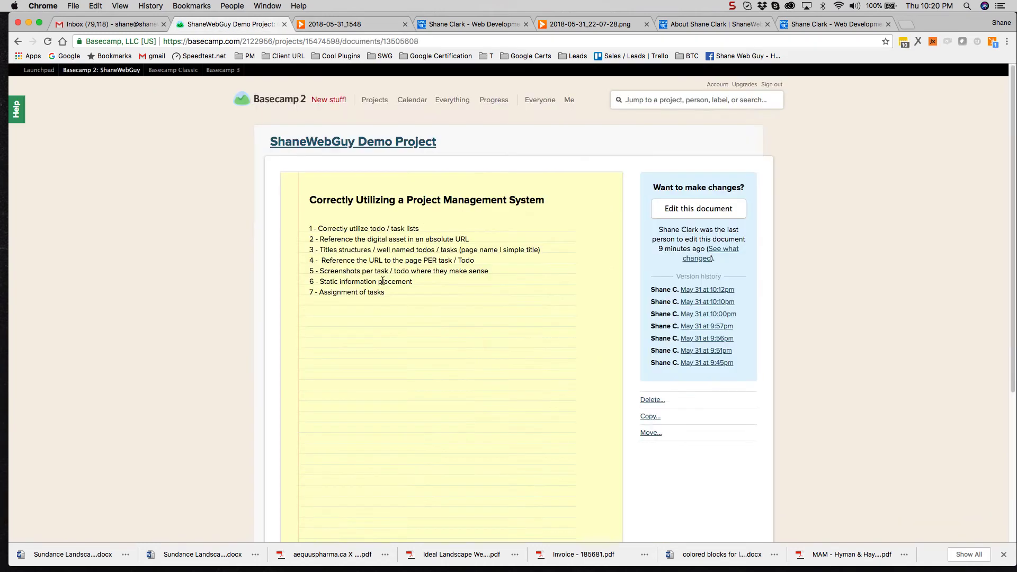
Highlight rule 5 about screenshots per task, then bring up the TechSmith Jing page.
drag(490, 272, 305, 275)
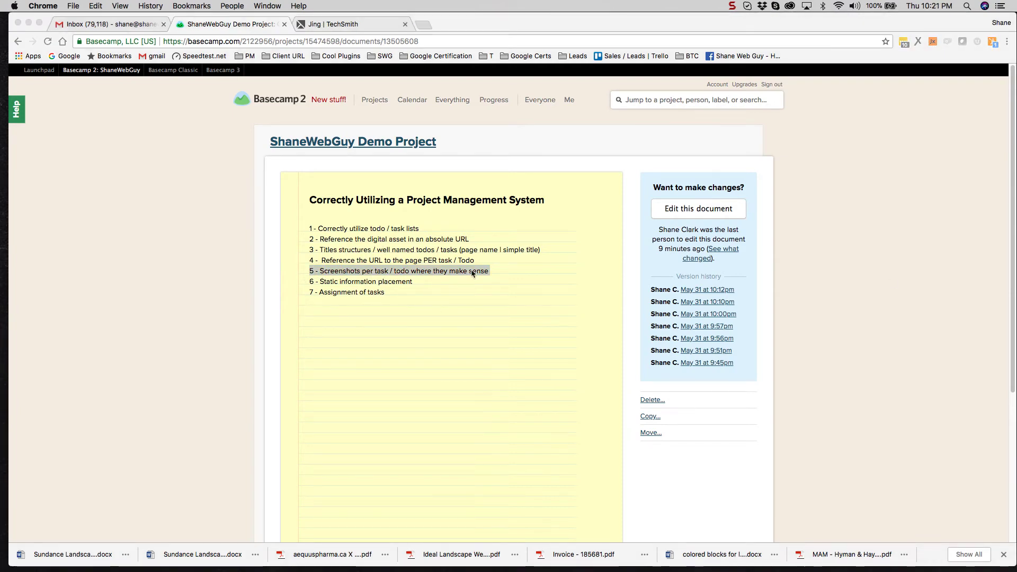
click(498, 275)
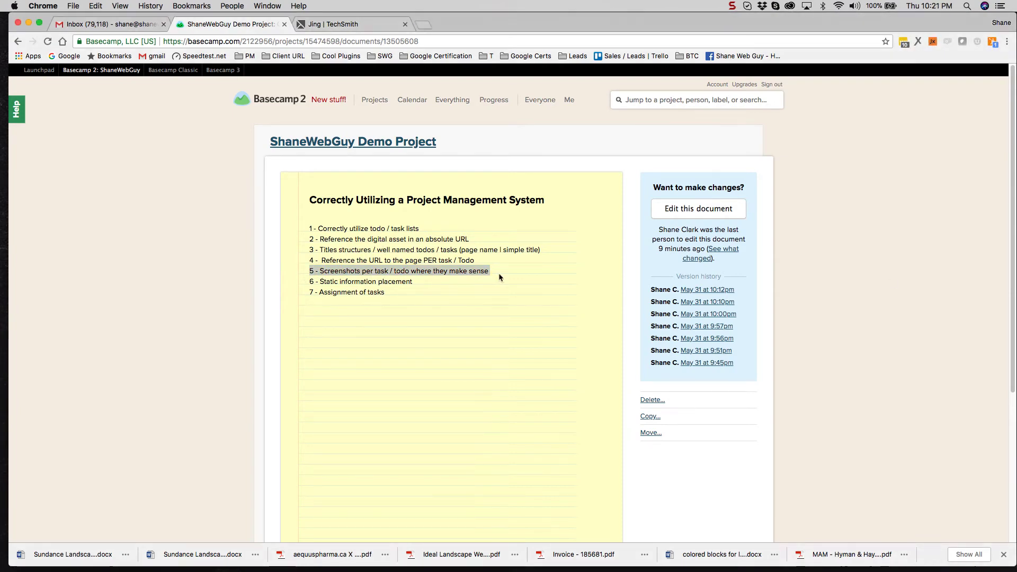
click(321, 24)
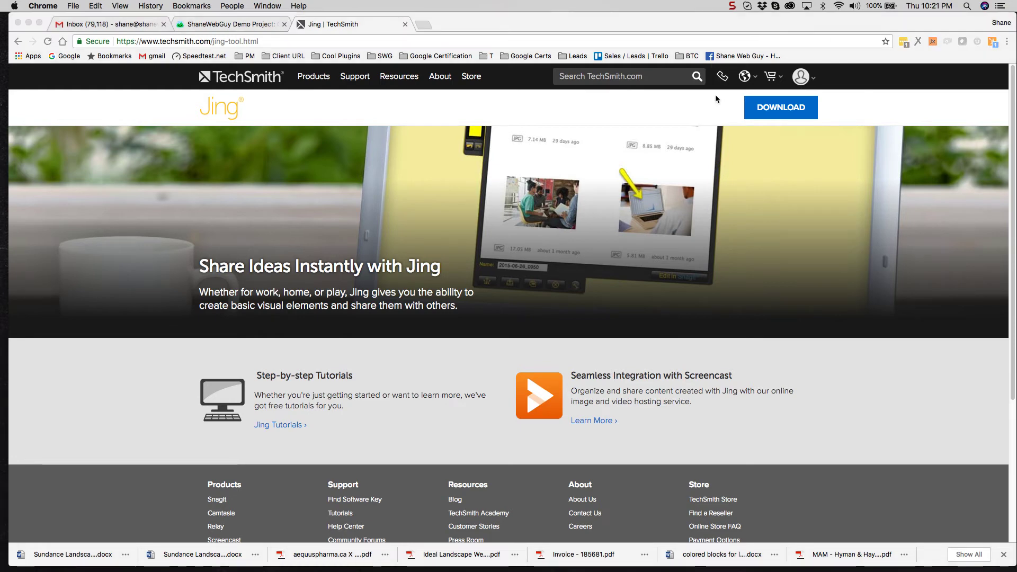
Capture a Jing screenshot of the Jing web page in the browser window.
key(super+shift+2)
click(42, 30)
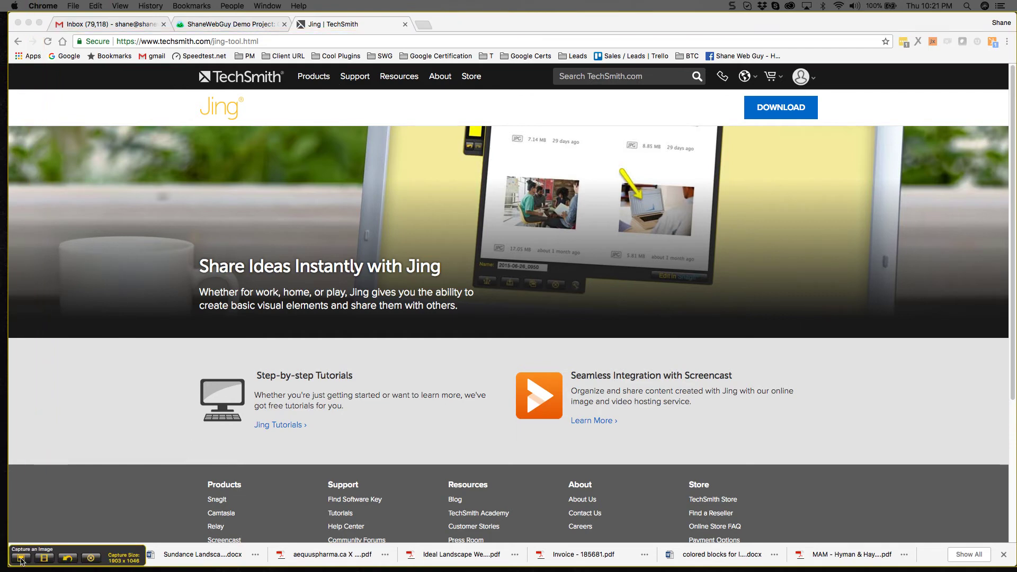
click(20, 559)
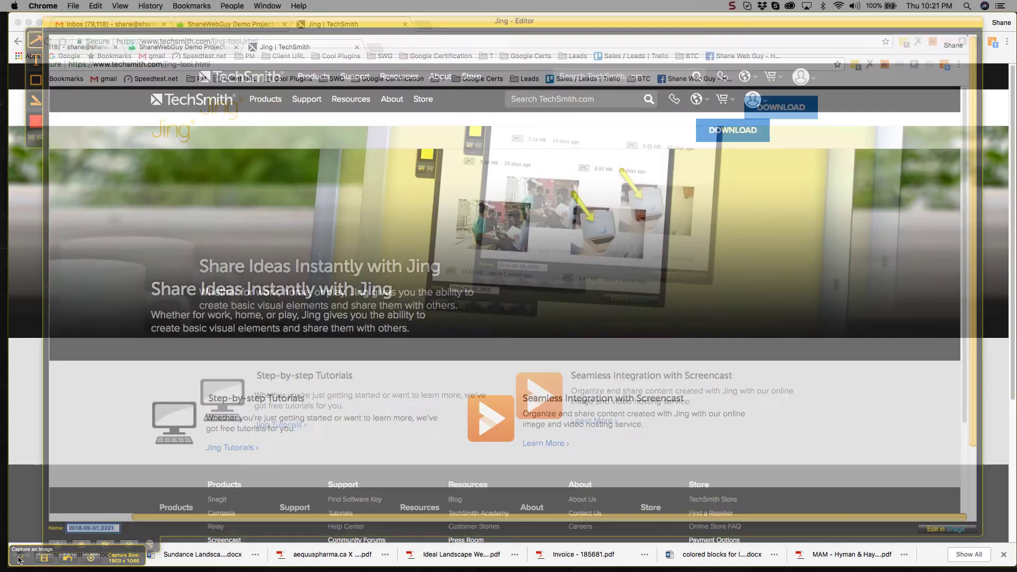
Mark the Jing logo with a red box, an arrow and a 'see here' note, then discard the capture.
click(32, 79)
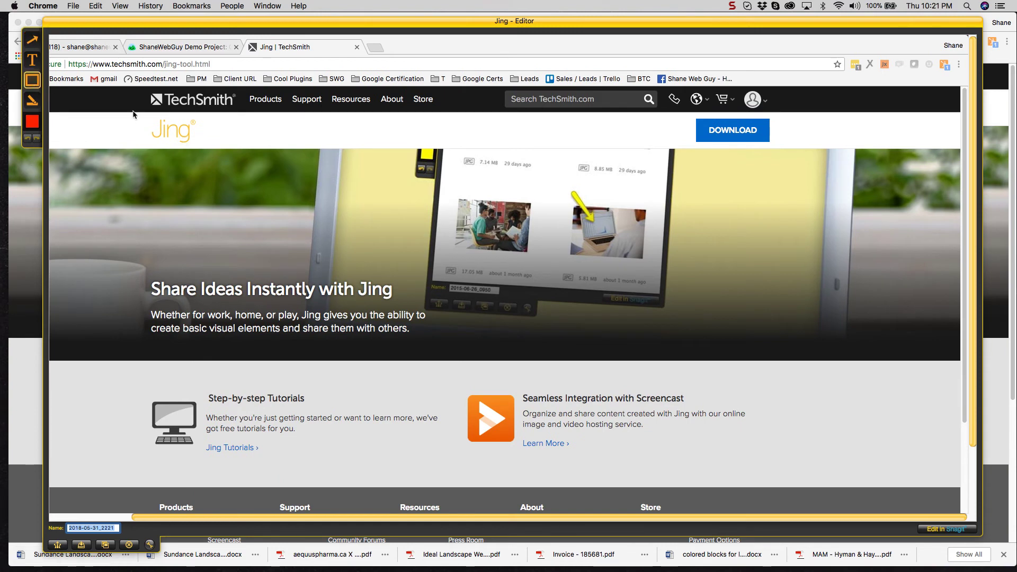
drag(129, 97, 232, 154)
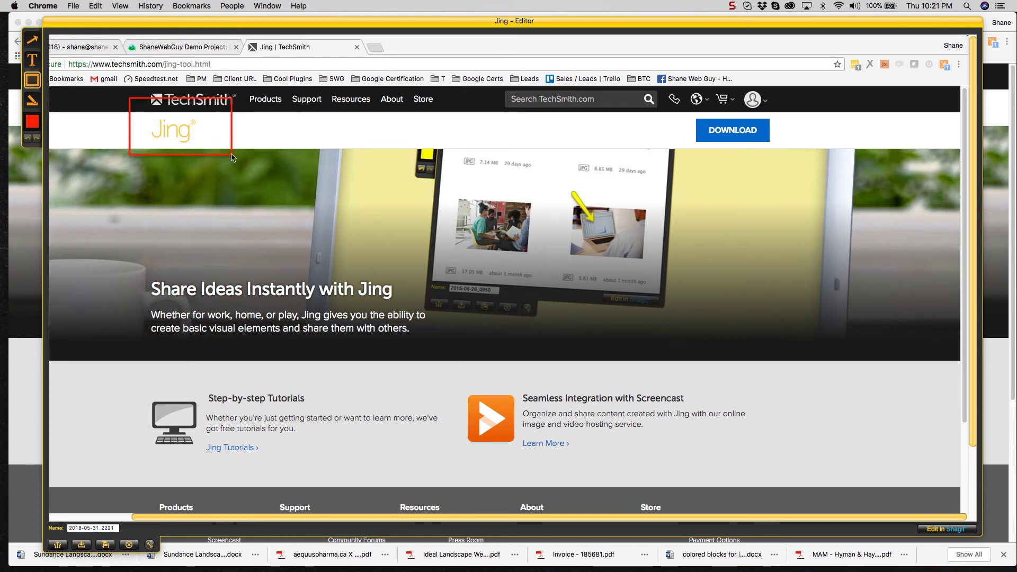
click(33, 40)
drag(299, 184, 212, 138)
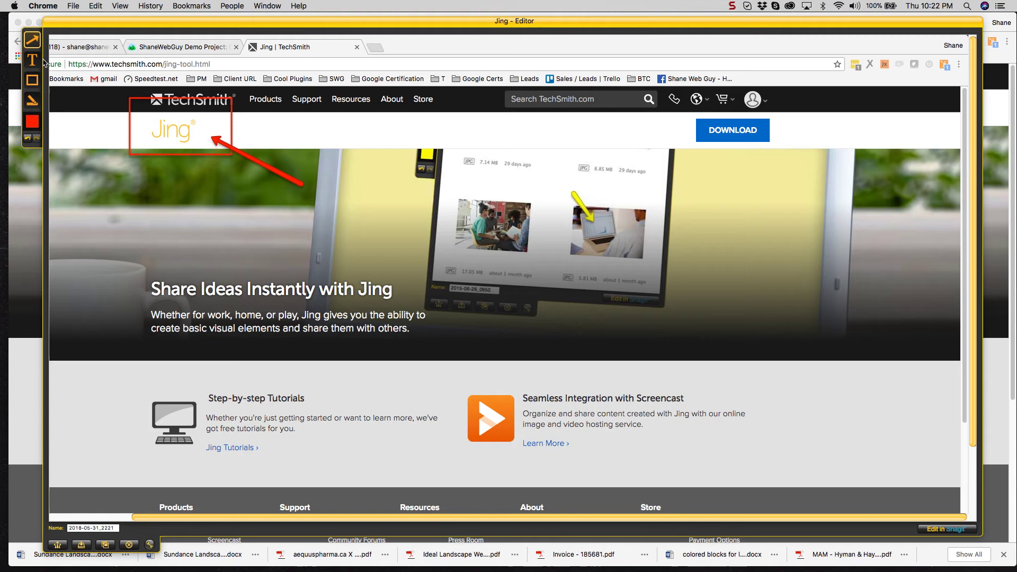
key(t)
drag(302, 179, 440, 249)
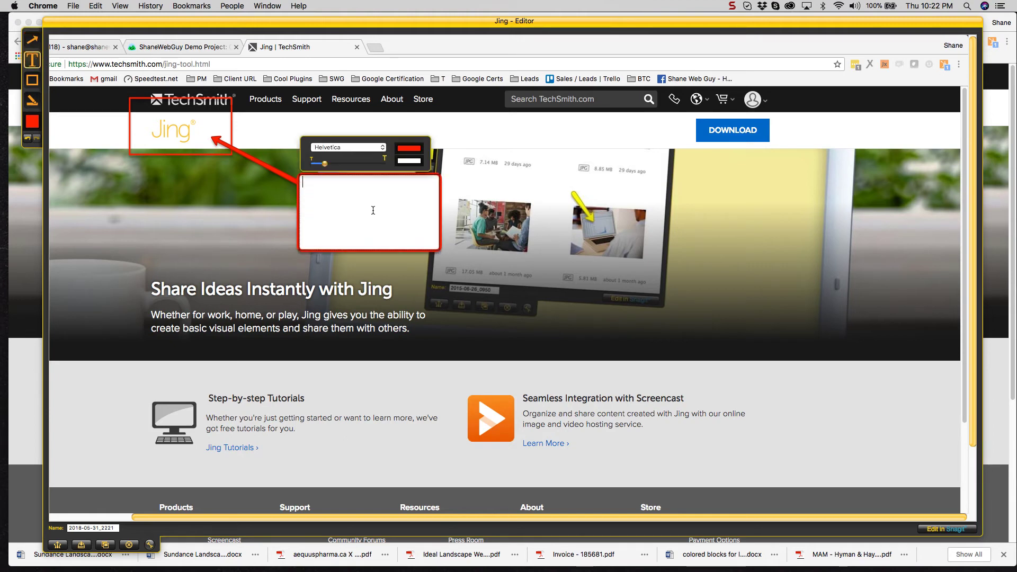
text(see here)
click(129, 546)
Back in Basecamp, highlight rule 6 'Static information placement' and go to the ShaneWebGuy Demo Project overview.
click(246, 23)
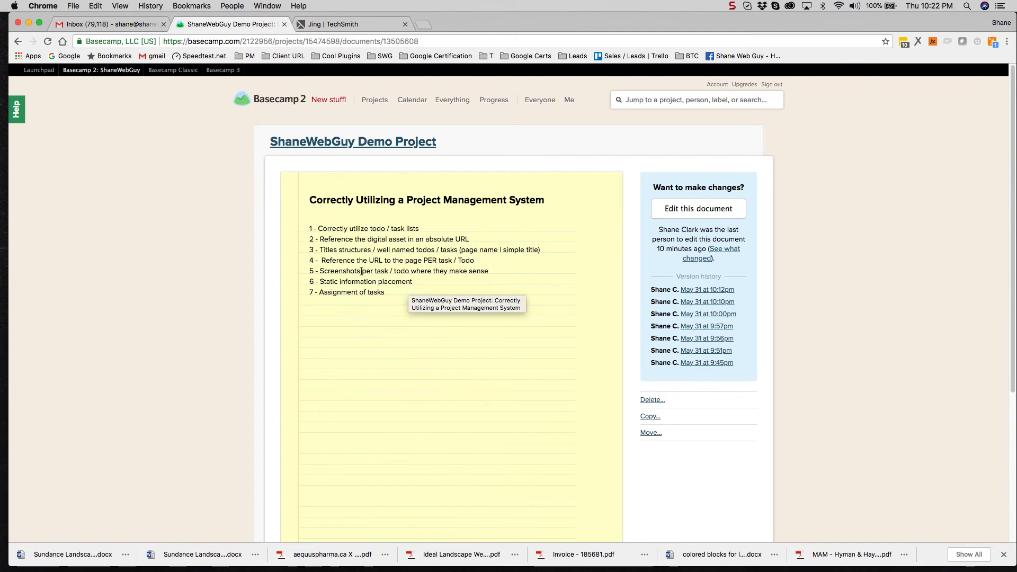
drag(414, 281, 305, 282)
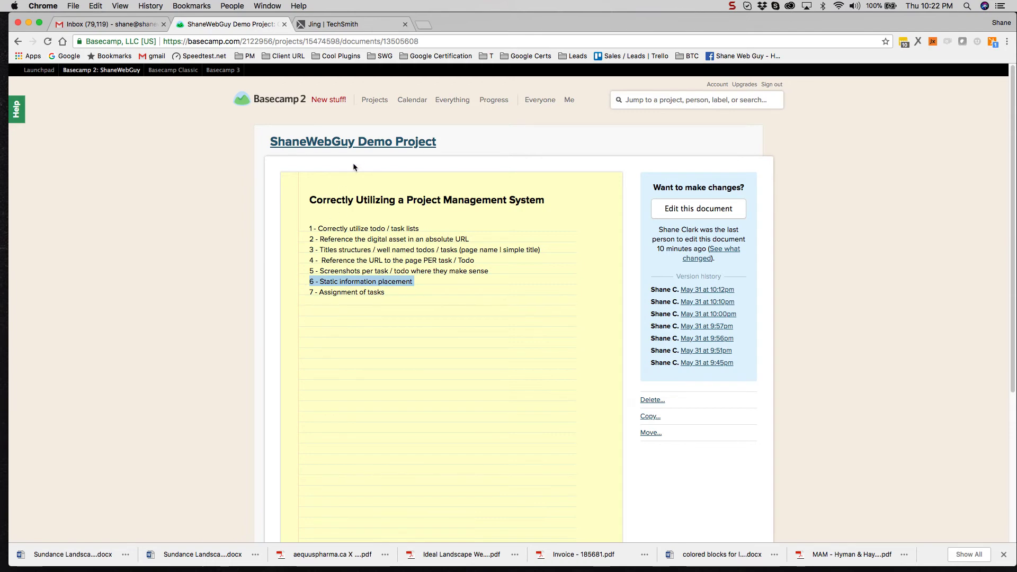
click(358, 148)
Scroll through the project overview to find the Single Blog Pages - Missing Images to-do in Web Edits.
scroll(378, 203, up, 12)
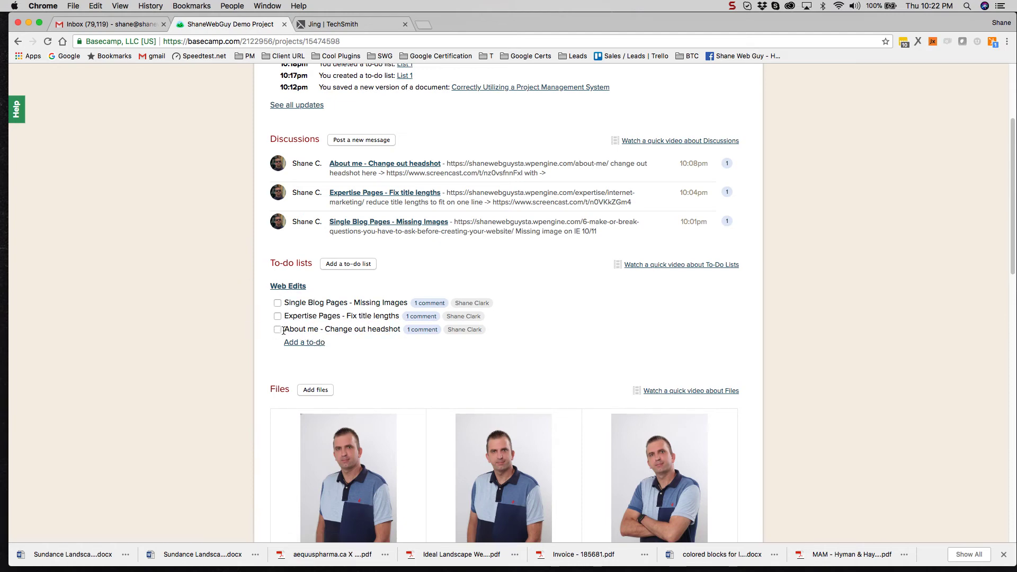
scroll(284, 331, down, 10)
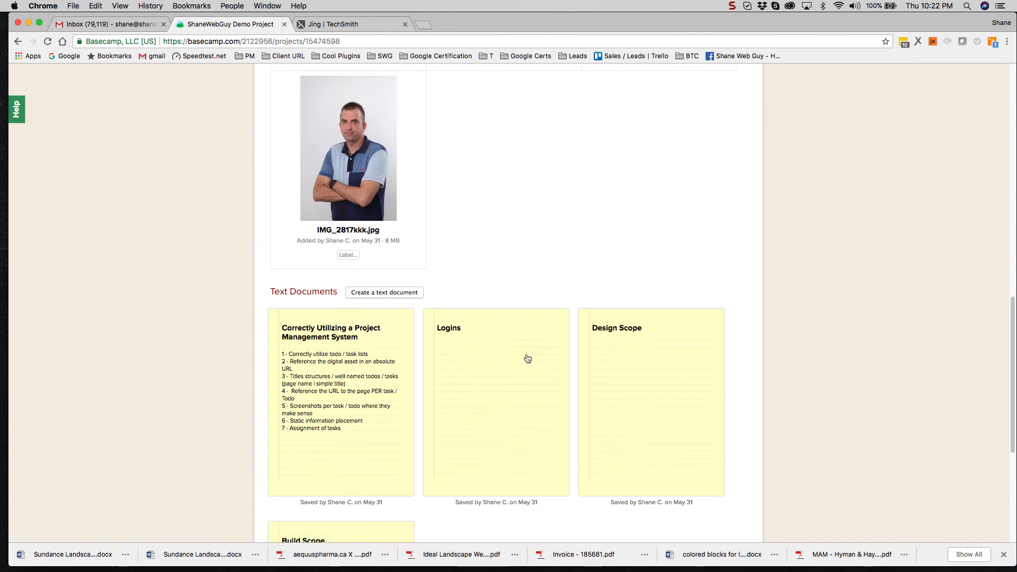
scroll(641, 336, down, 3)
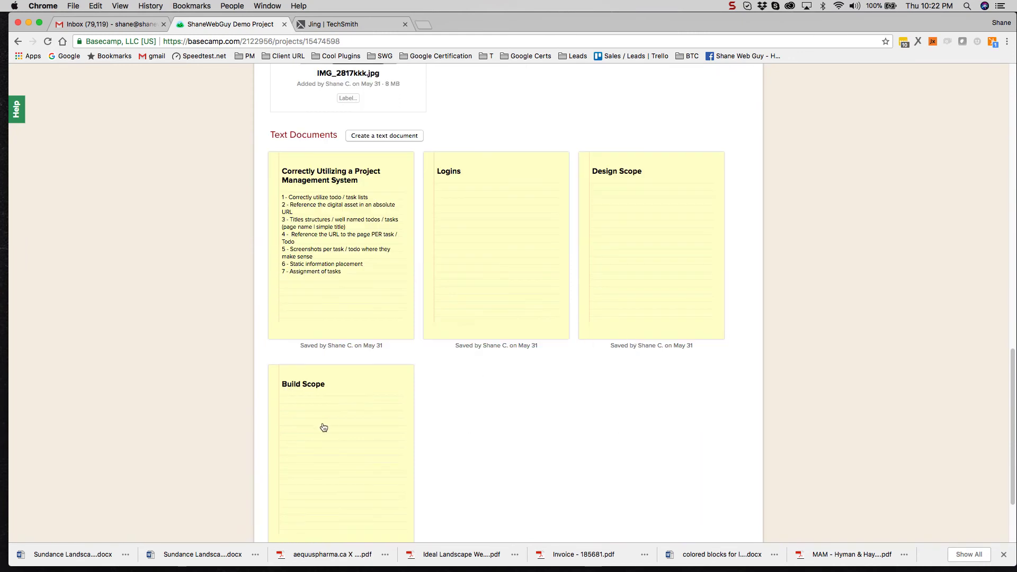
scroll(420, 302, up, 13)
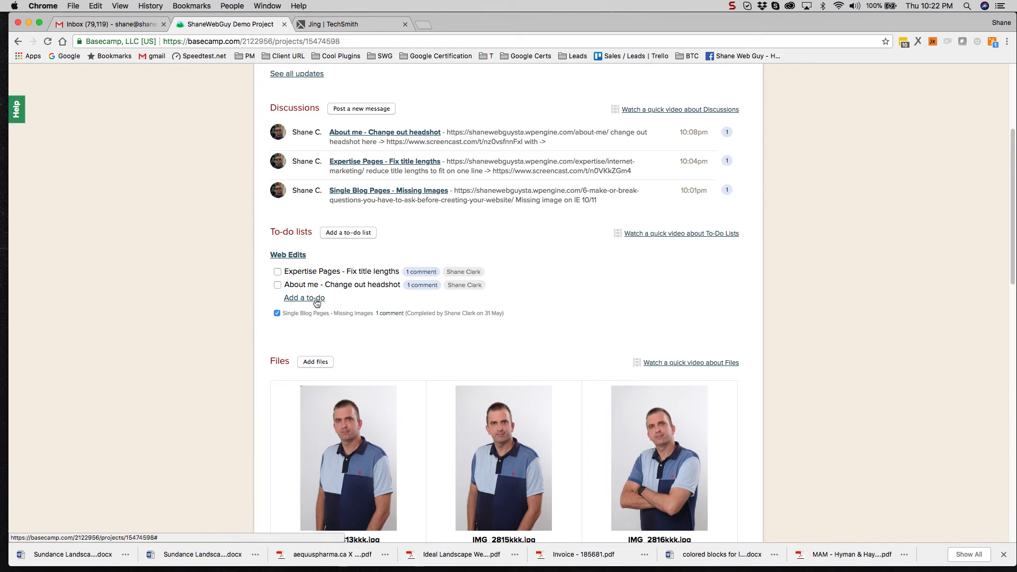
scroll(315, 310, down, 10)
scroll(317, 303, down, 5)
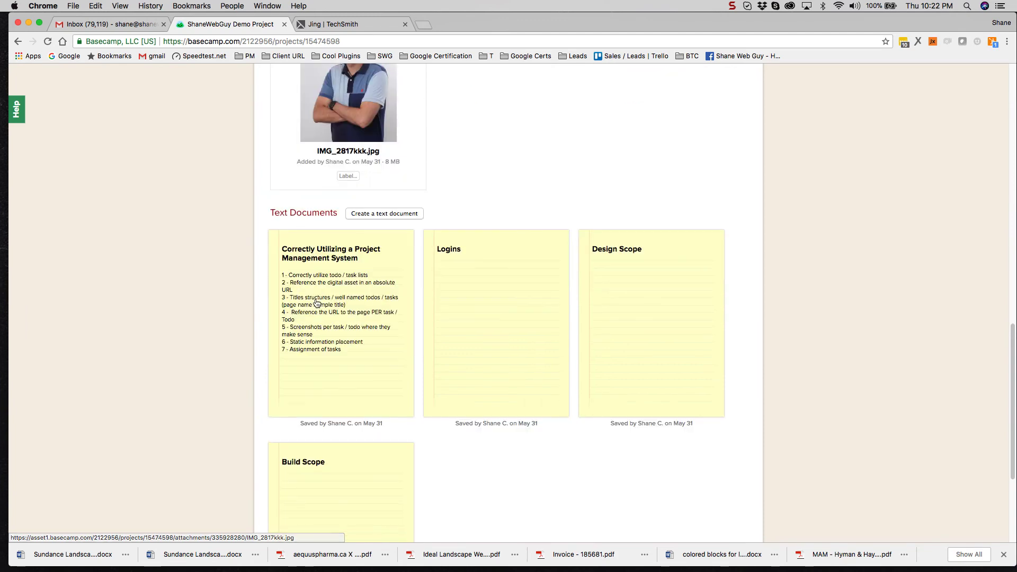
scroll(407, 212, up, 3)
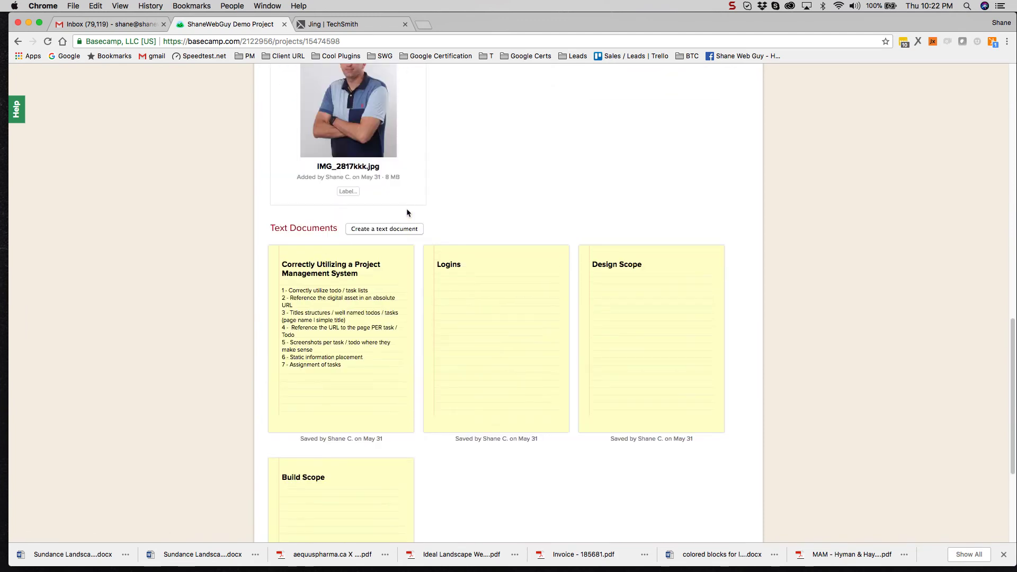
scroll(407, 213, up, 1)
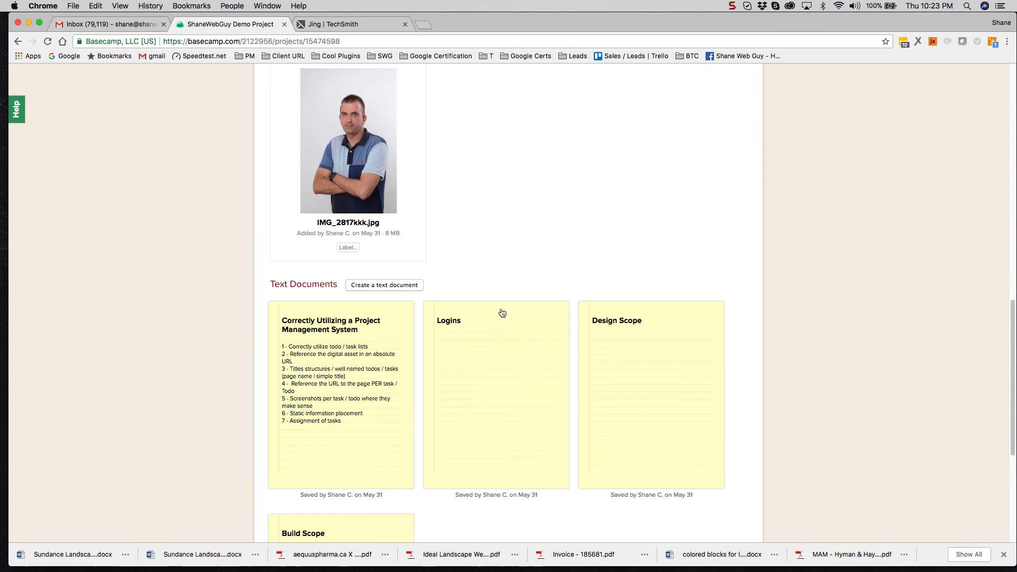
scroll(516, 340, down, 3)
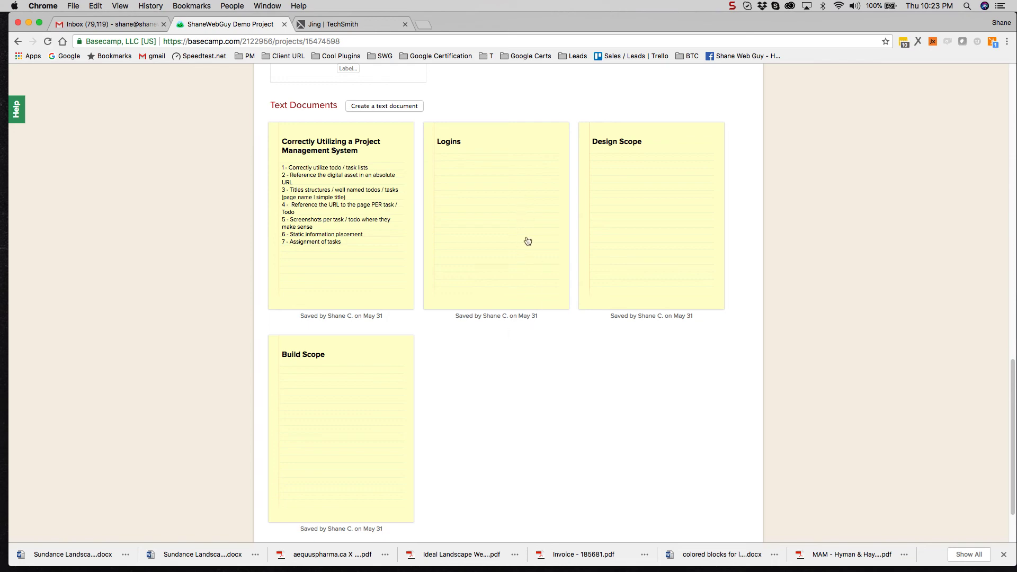
scroll(498, 246, up, 10)
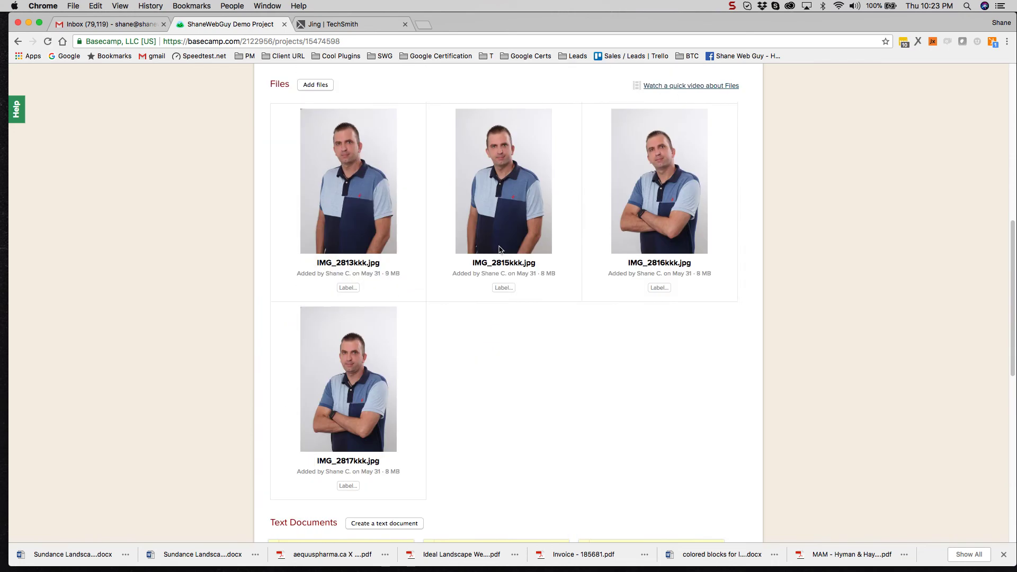
scroll(498, 246, down, 7)
scroll(434, 379, down, 4)
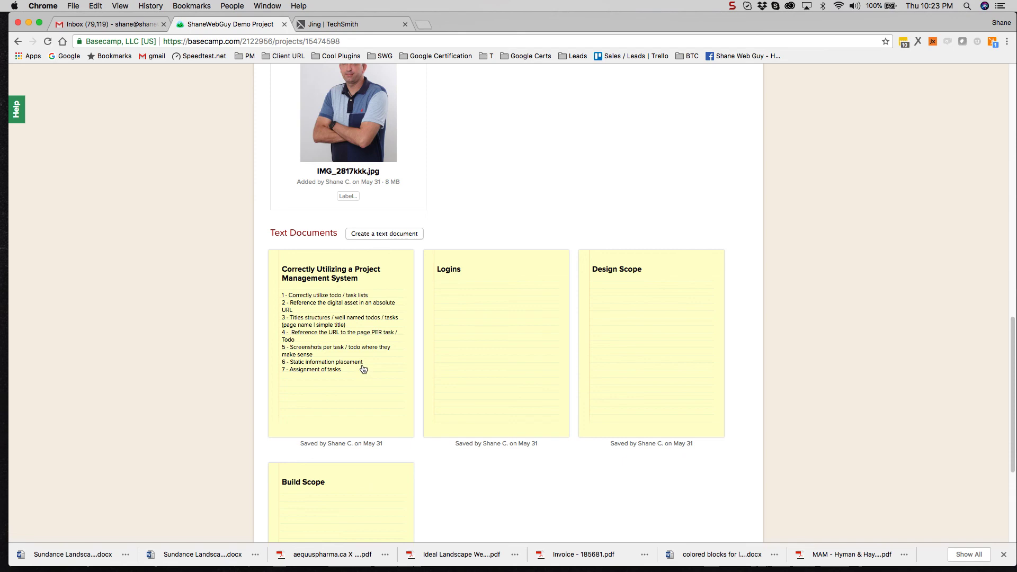
scroll(364, 368, up, 8)
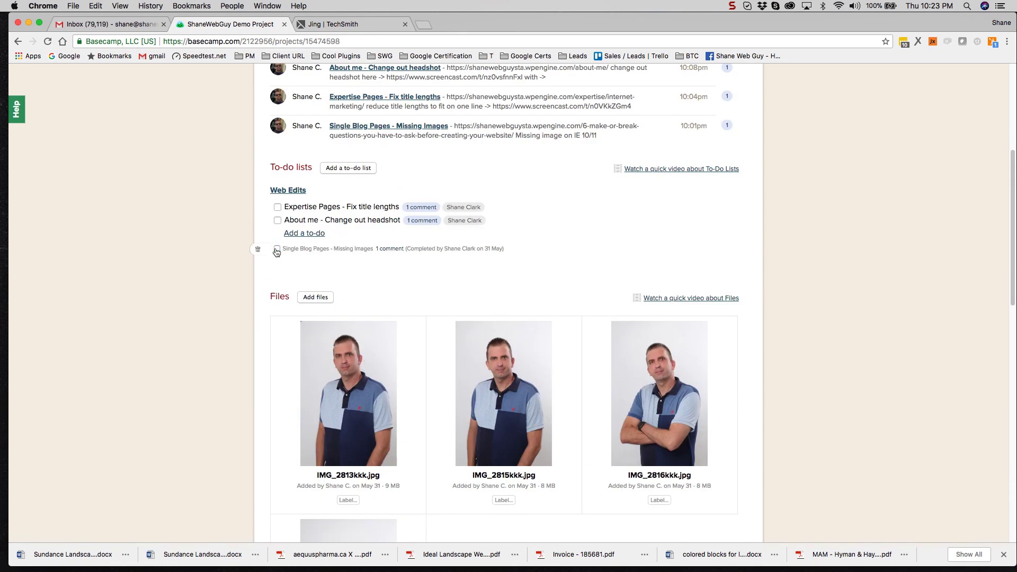
Reopen the Single Blog Pages - Missing Images to-do and draft a 'please check ->' comment with the blog post link.
click(277, 249)
click(317, 234)
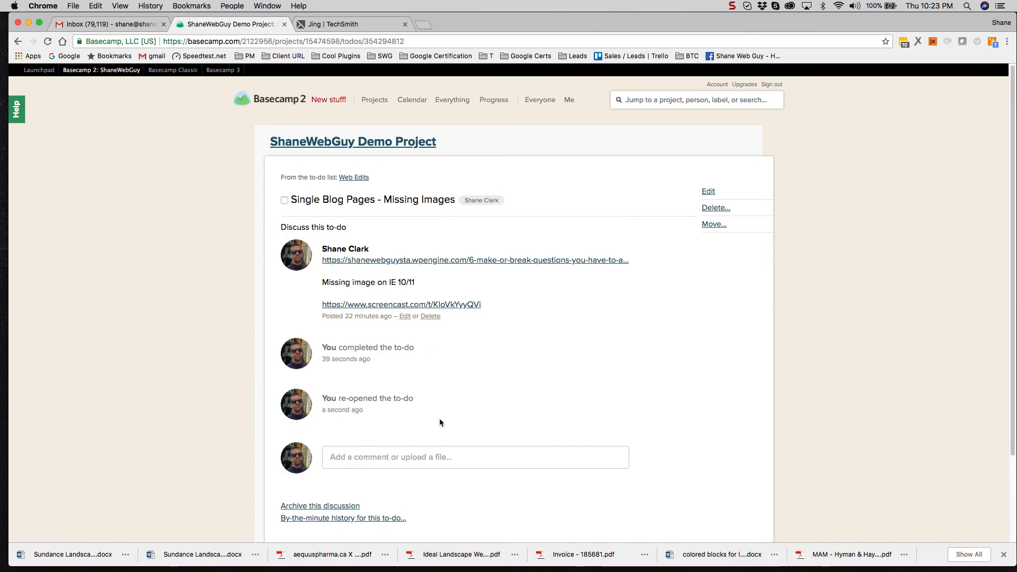
scroll(440, 420, down, 3)
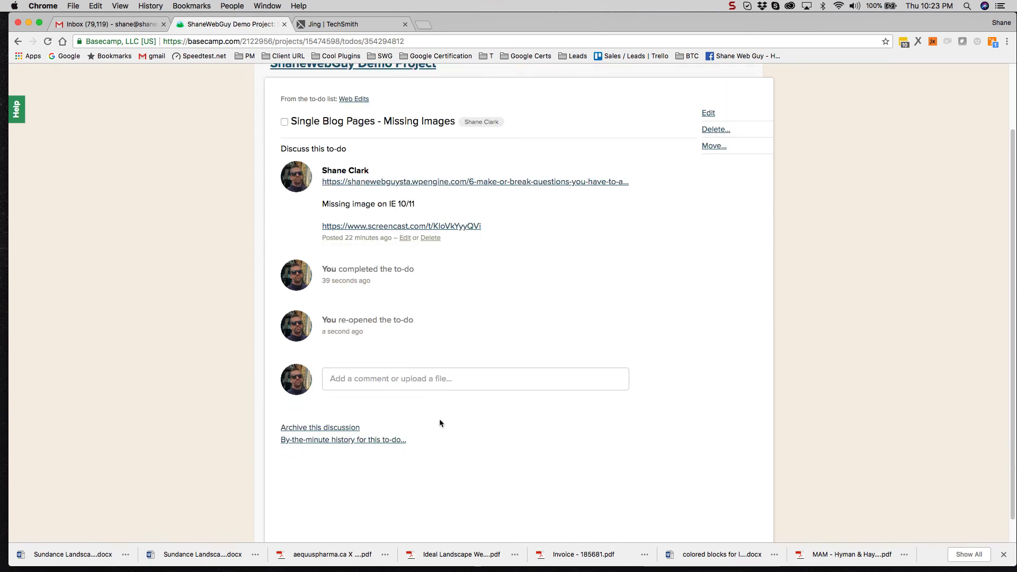
click(455, 378)
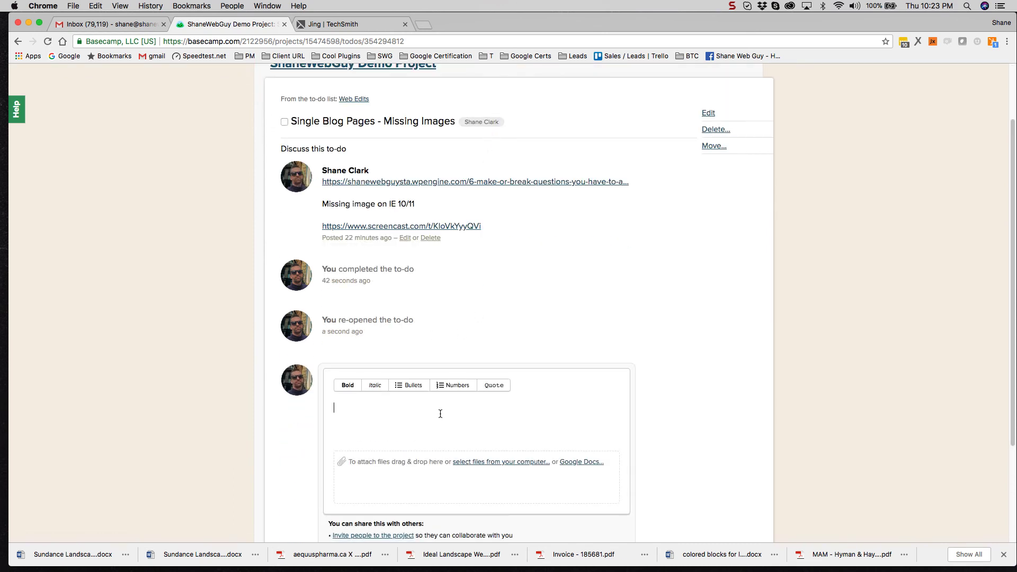
text(please check ->)
right_click(432, 181)
click(472, 231)
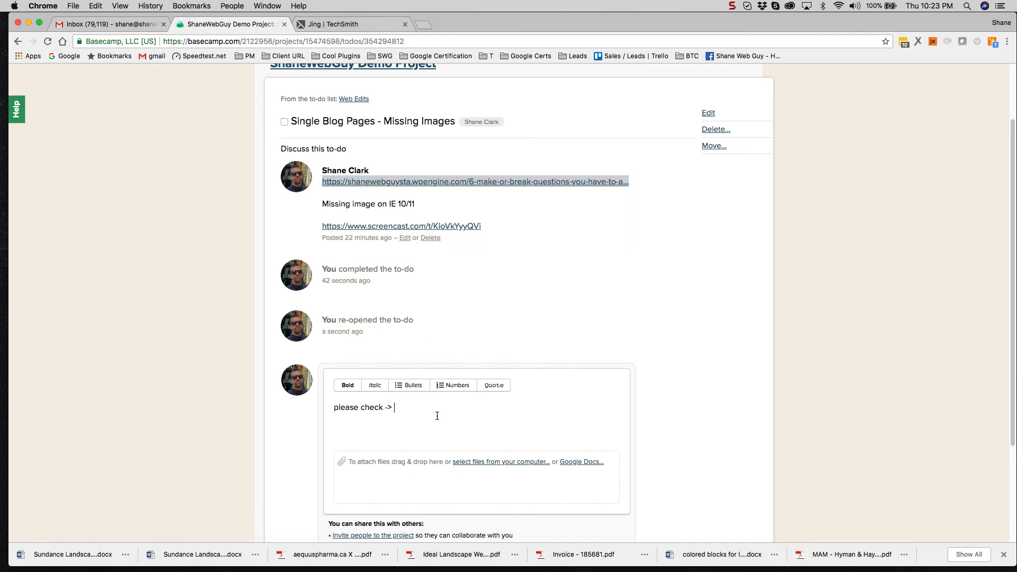
key(super+v)
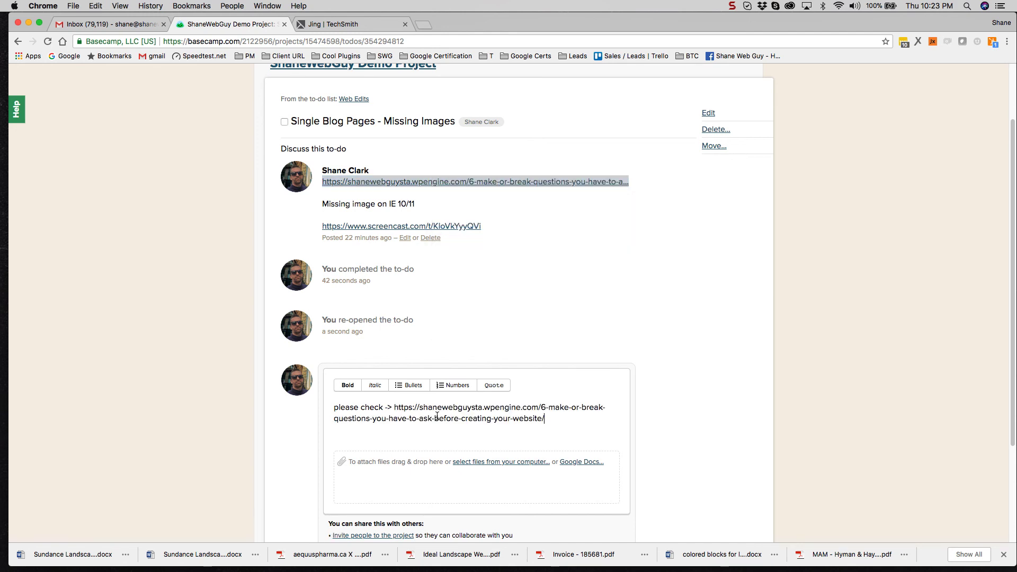
Open the to-do's assignee settings and close them without changing the assignment.
click(486, 124)
click(542, 122)
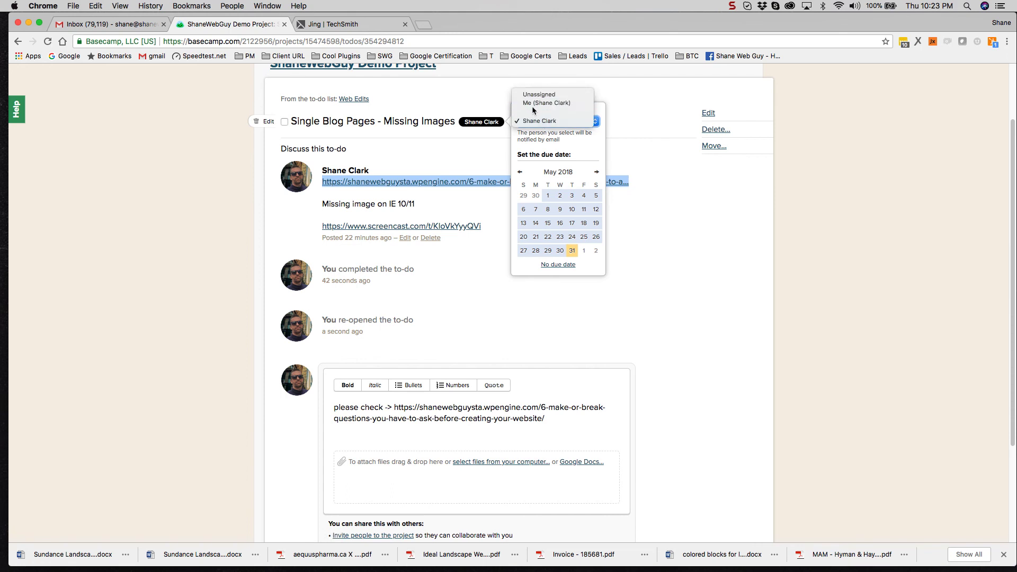
click(687, 242)
click(635, 243)
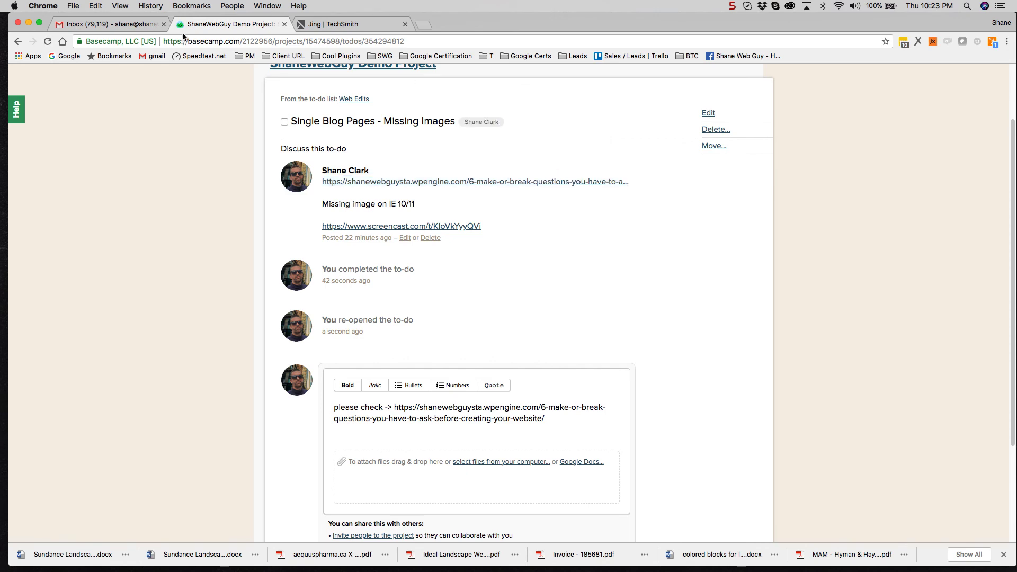
From the project overview, open the 'Correctly Utilizing a Project Management System' text document.
scroll(385, 226, up, 3)
click(346, 141)
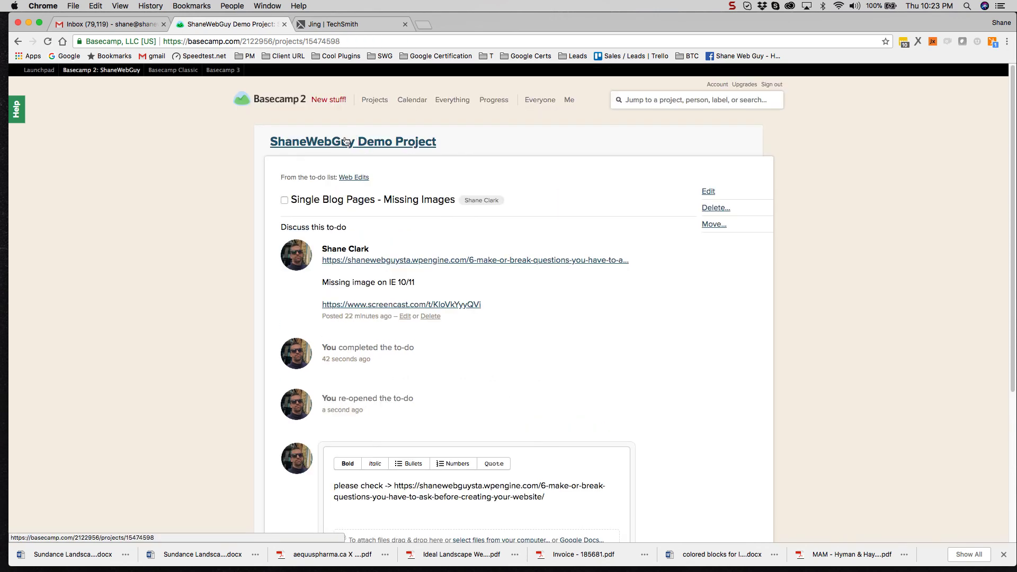
scroll(345, 139, down, 10)
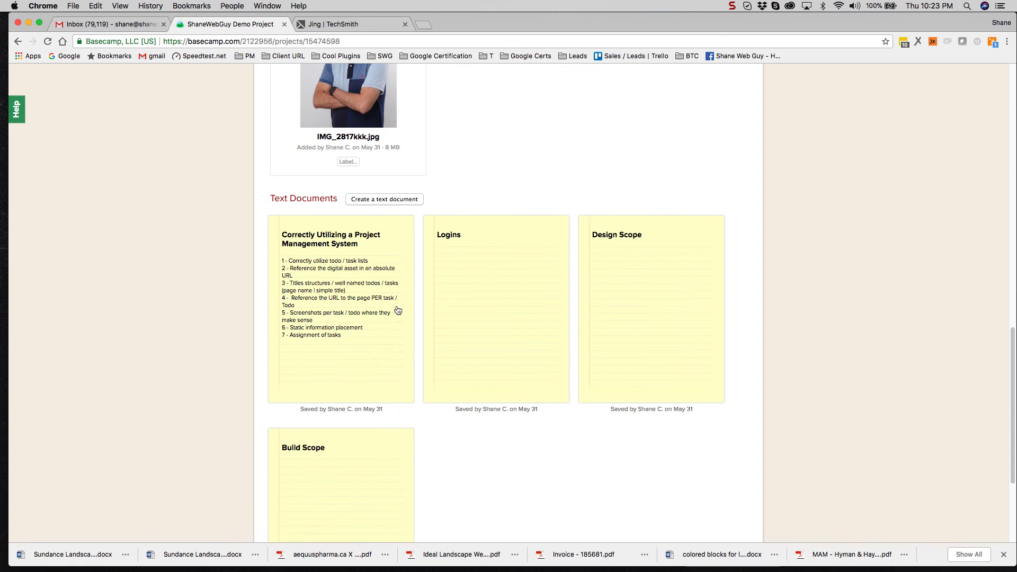
click(382, 353)
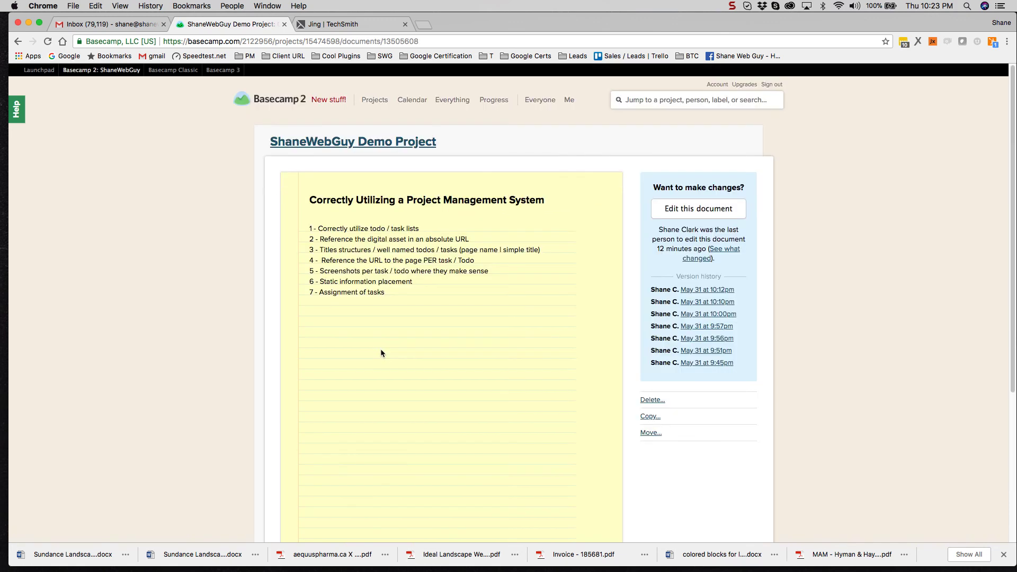